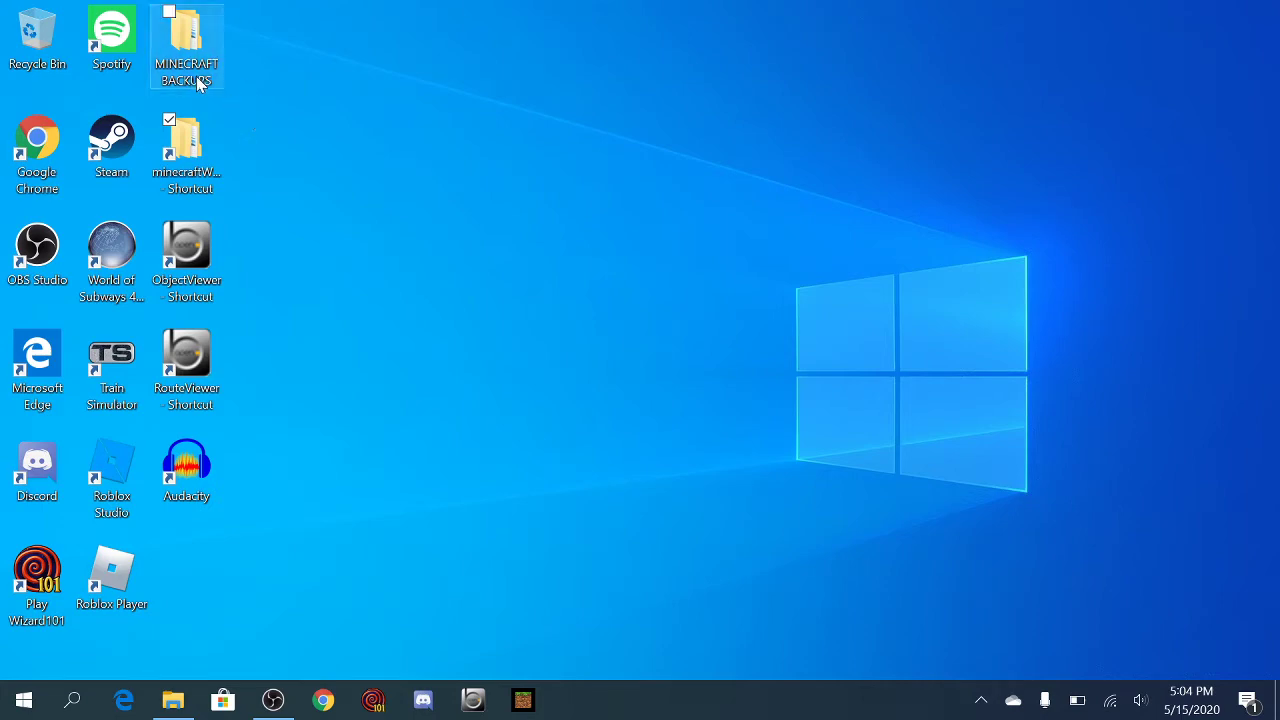
View the world backups in the MINECRAFT BACKUPS folder on the desktop, closing it when done
double_click(196, 76)
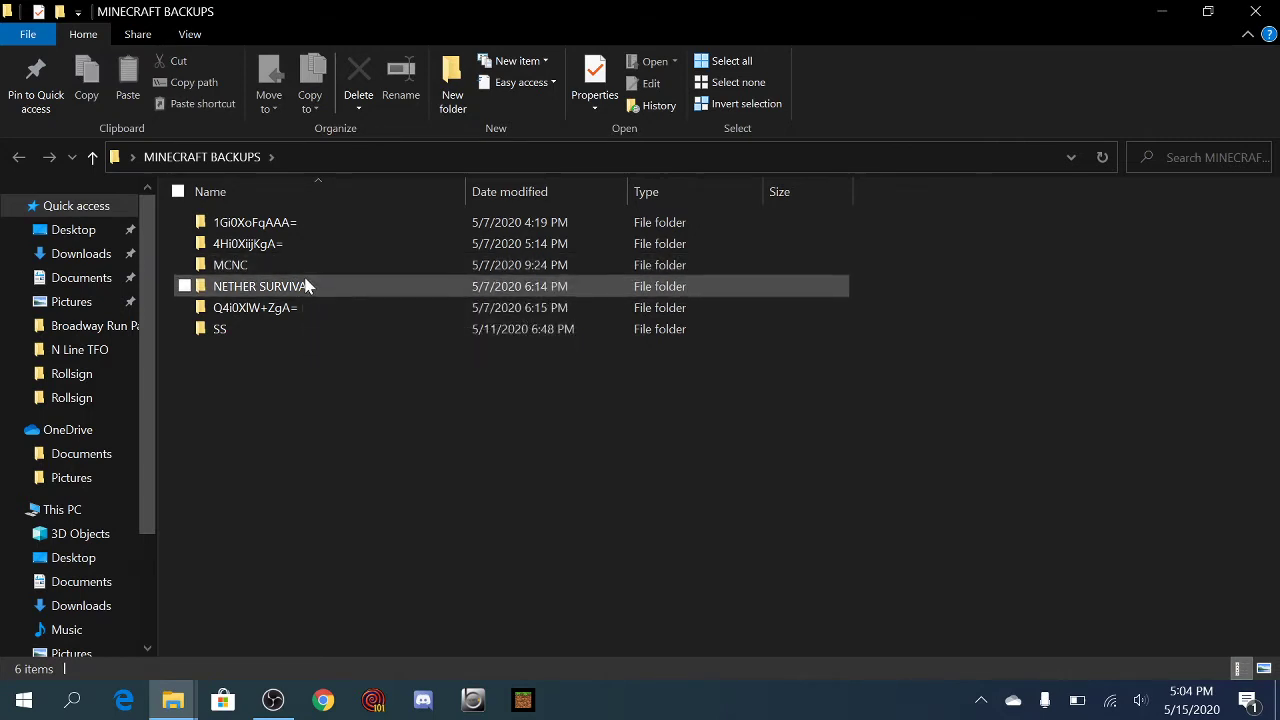
mouse_move(306, 281)
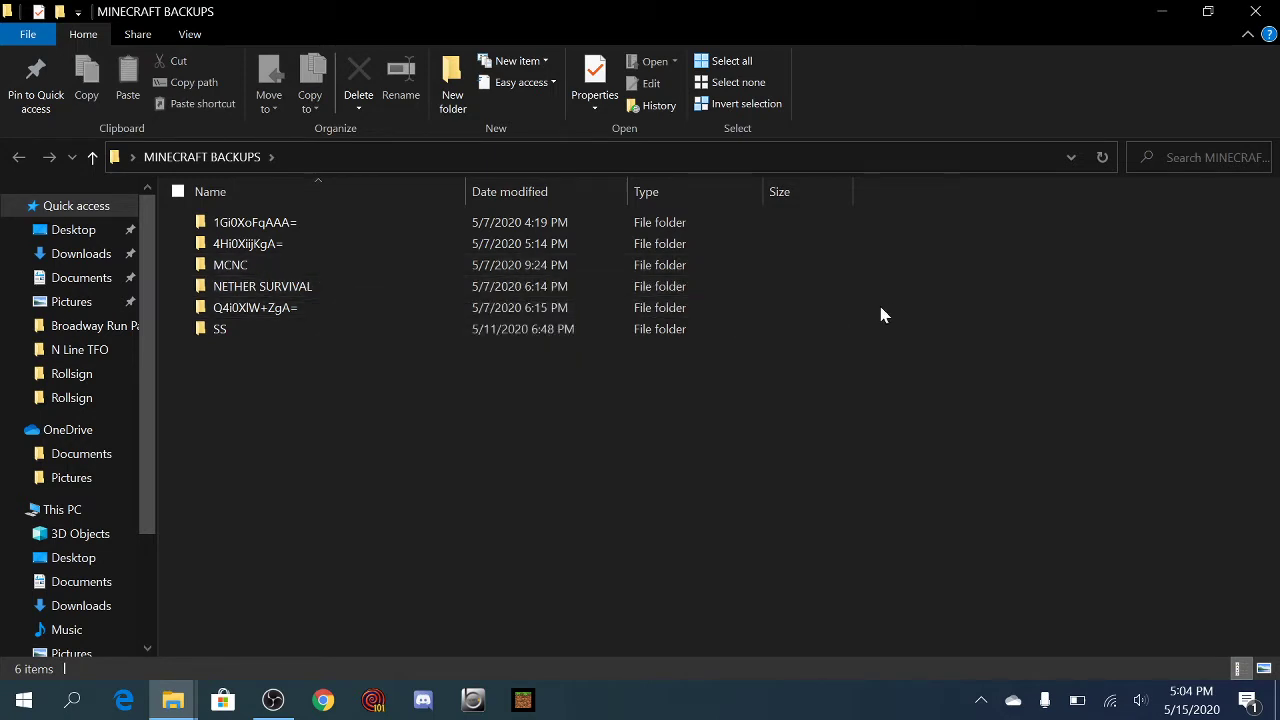
left_click(1255, 11)
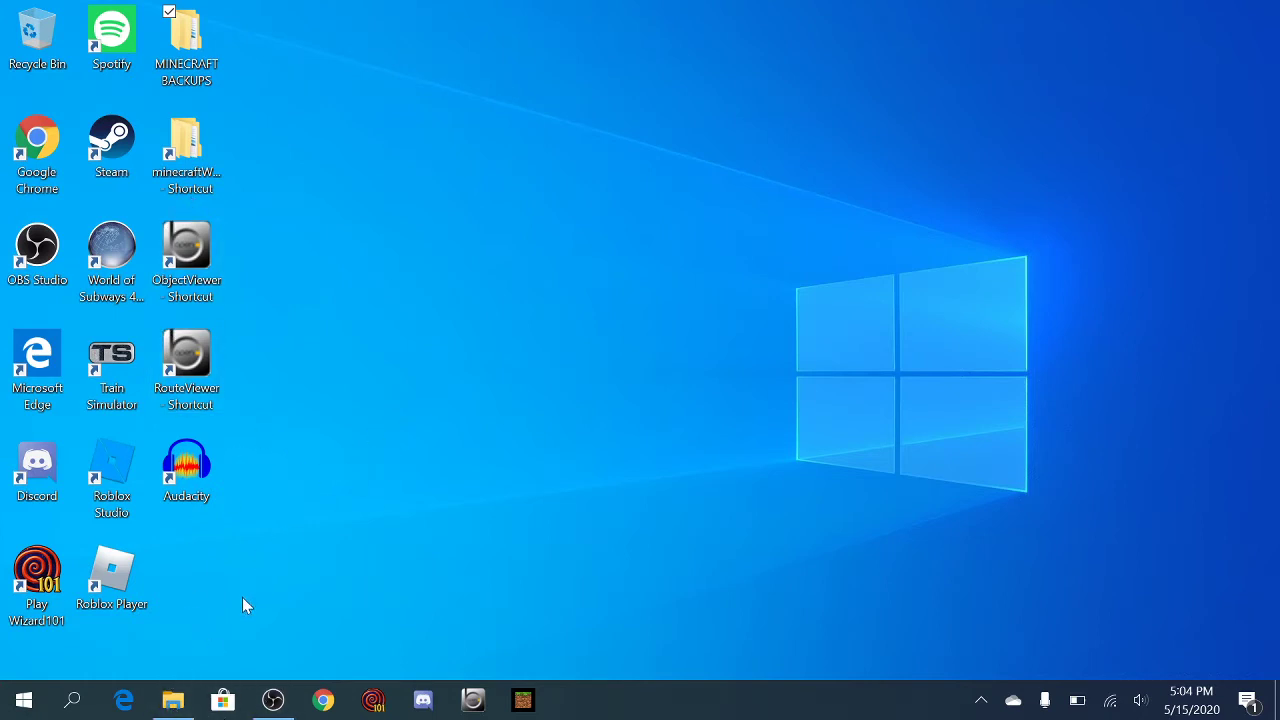
Browse in File Explorer to the current user's profile folder inside Users on the Windows (C:) drive
left_click(175, 697)
double_click(360, 398)
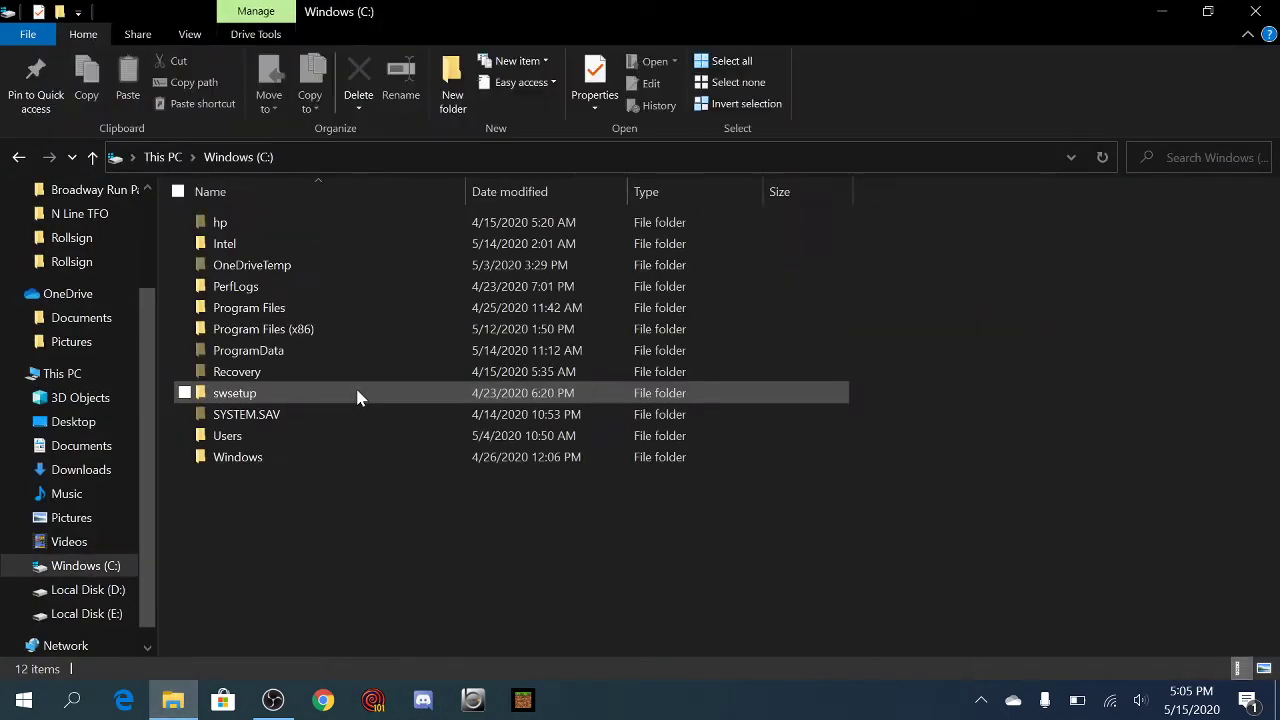
double_click(264, 435)
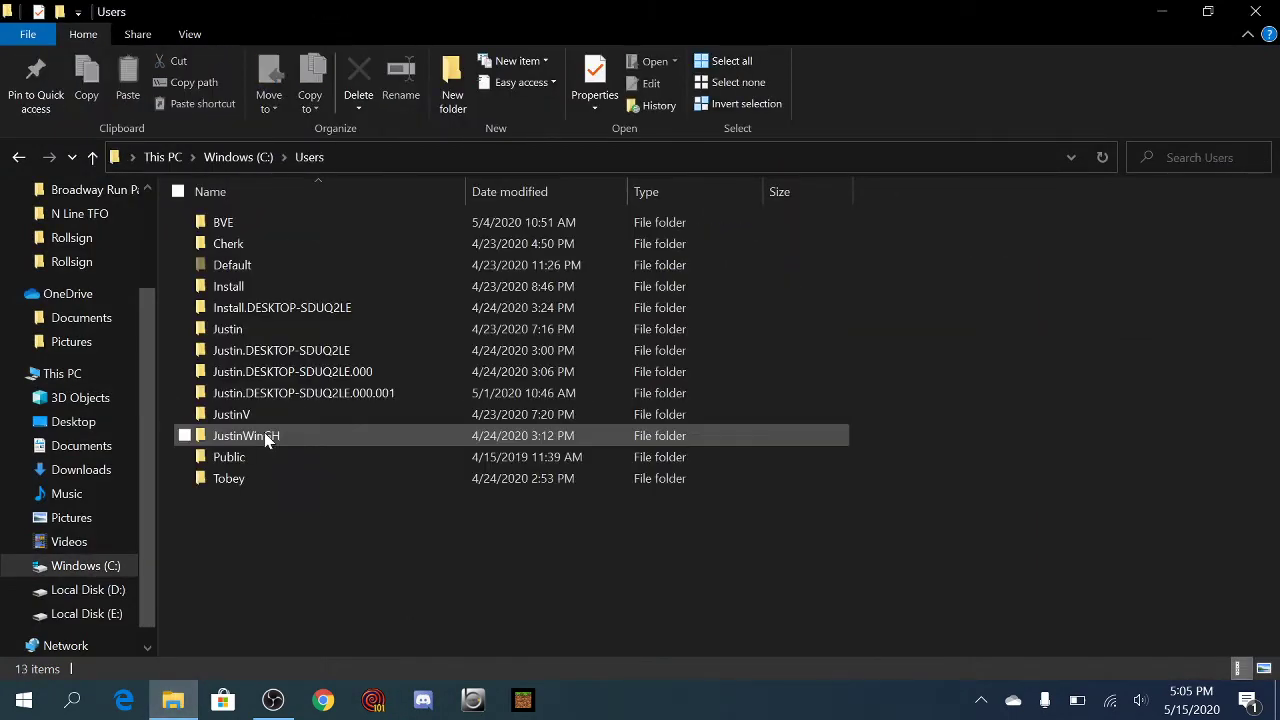
double_click(311, 396)
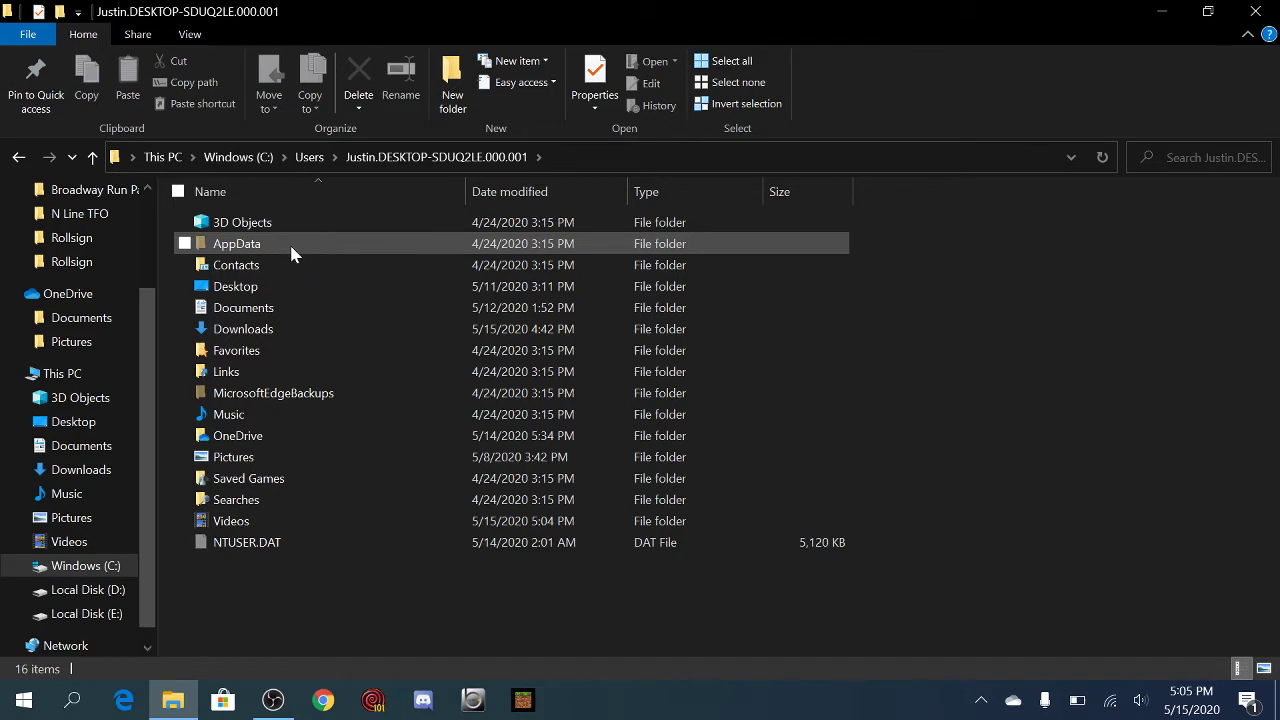
Toggle the display of hidden items in the user profile folder off and on, leaving it enabled
left_click(192, 35)
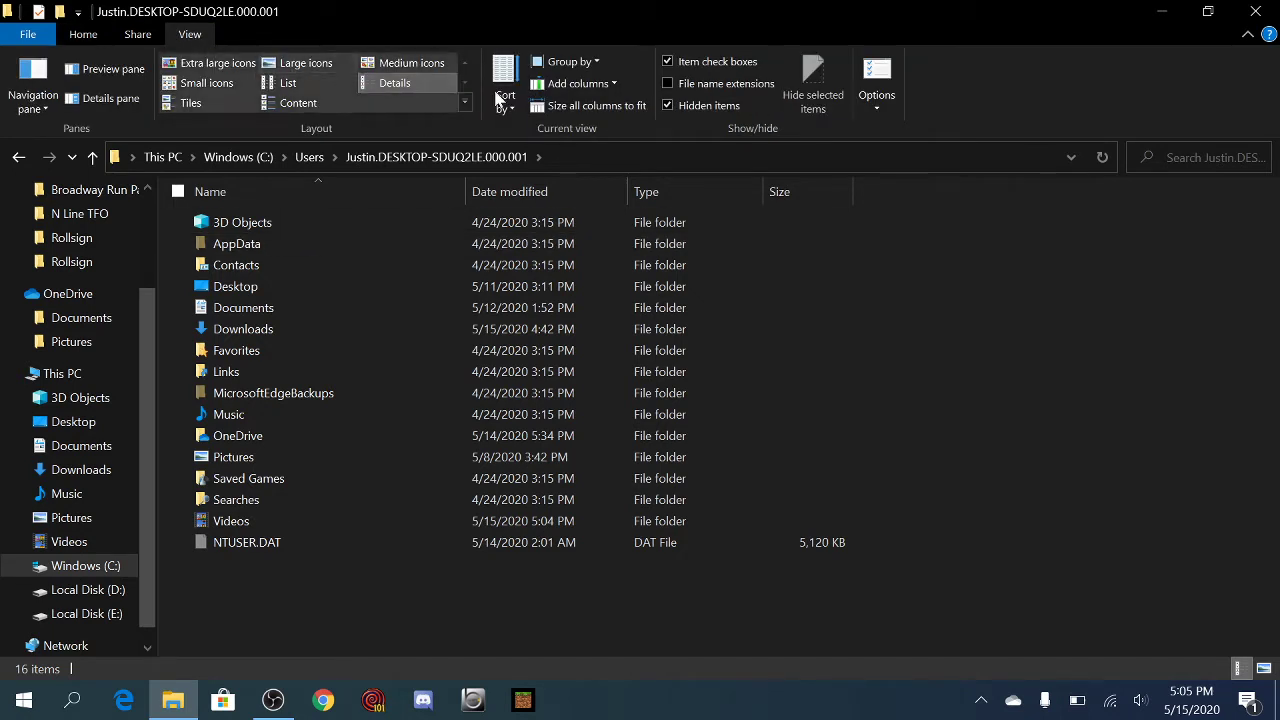
left_click(667, 106)
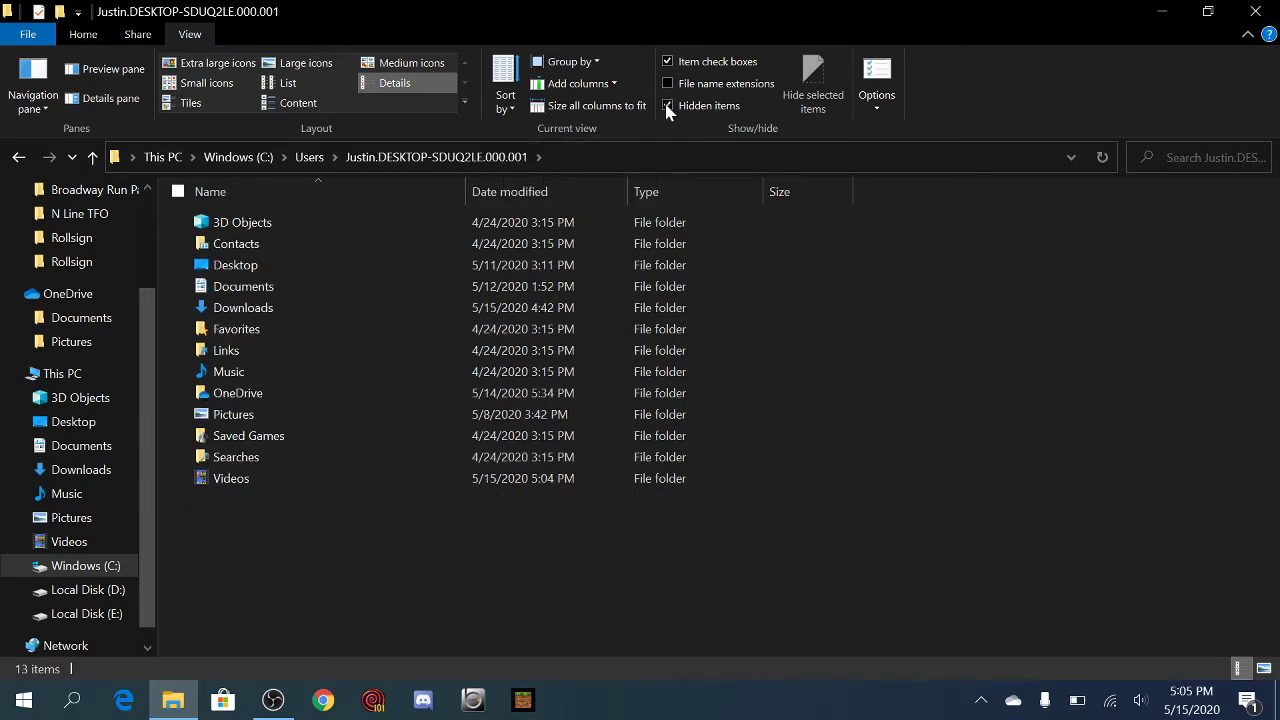
left_click(667, 106)
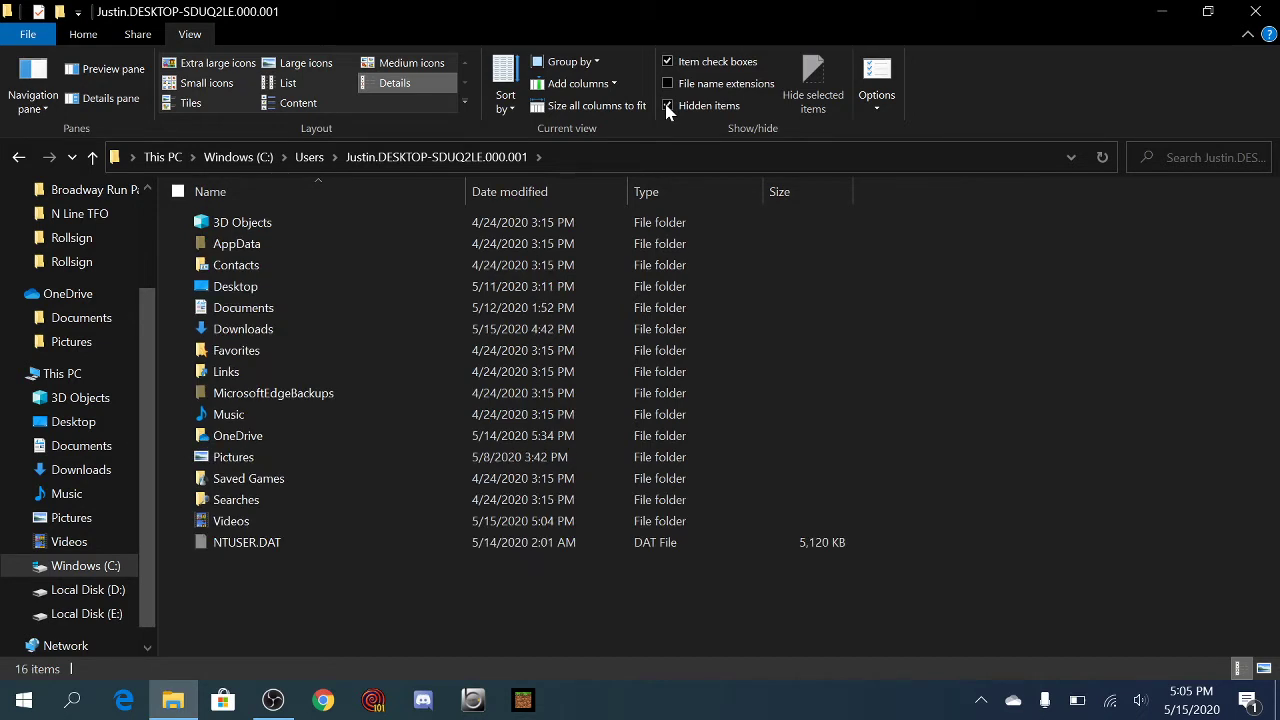
left_click(667, 106)
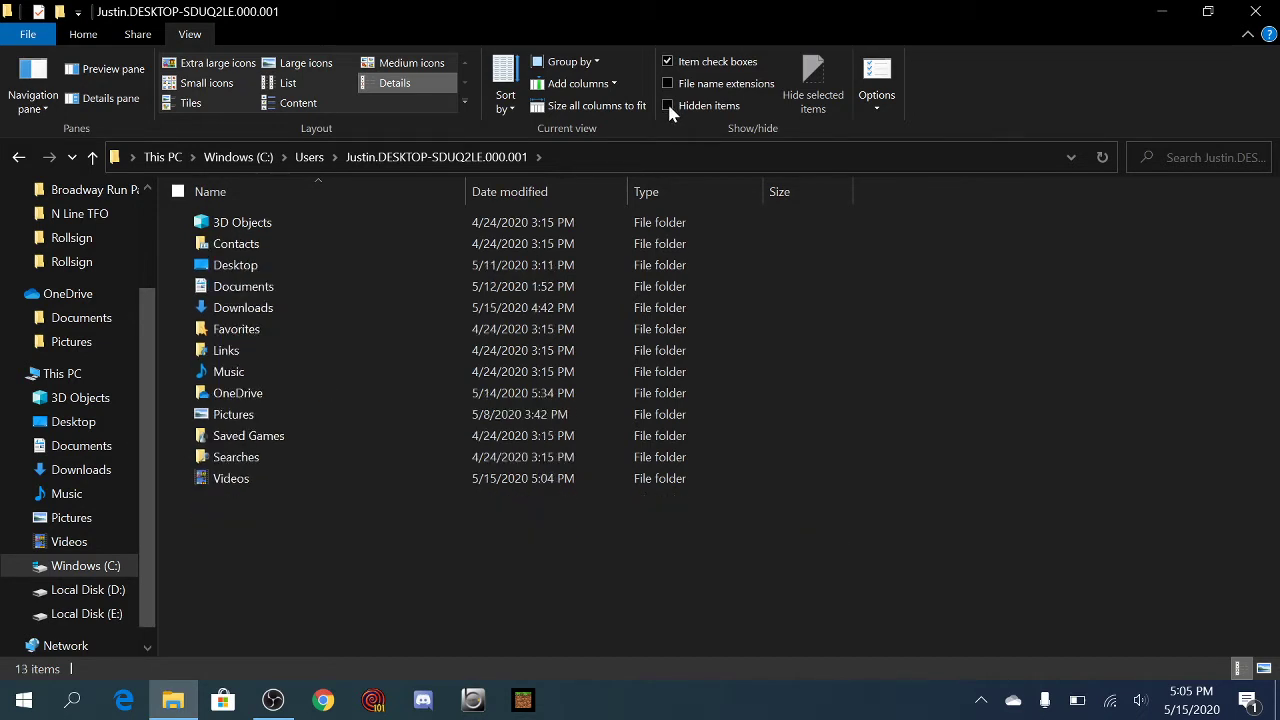
left_click(667, 106)
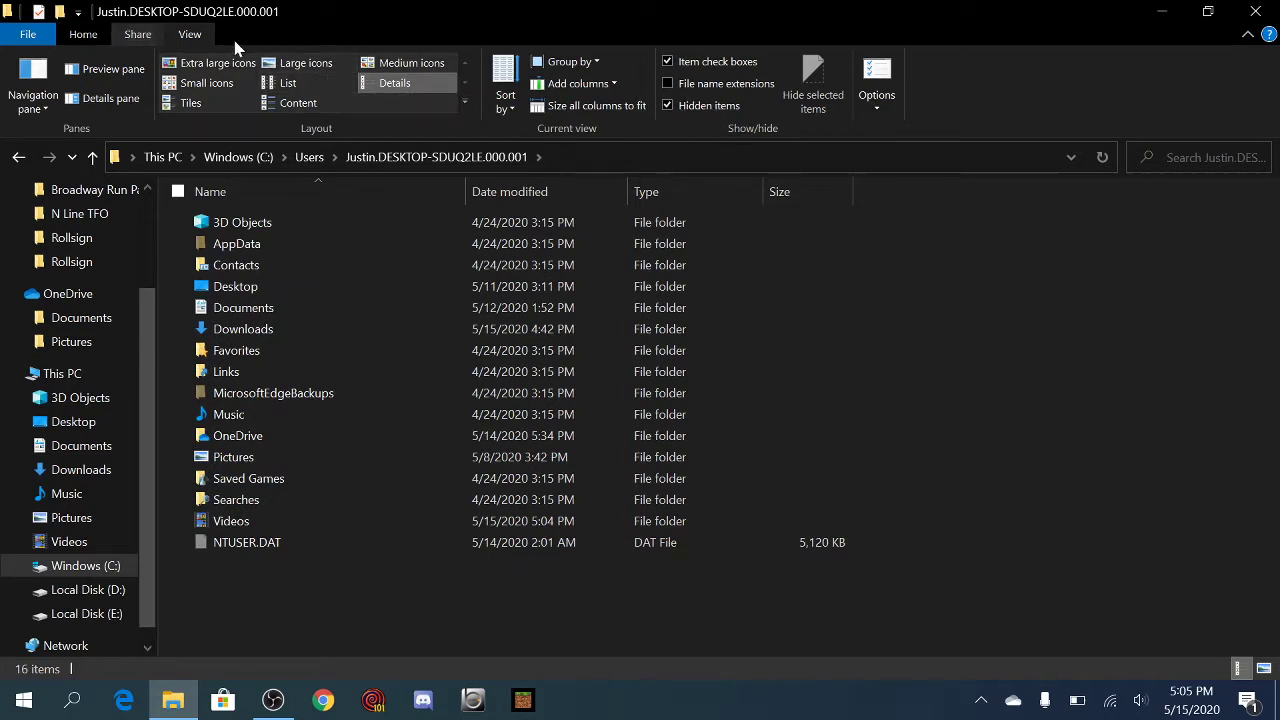
Browse through AppData, Local and Packages into the Microsoft.MinecraftUWP_8wekyb3d8bbwe folder
double_click(271, 247)
double_click(274, 221)
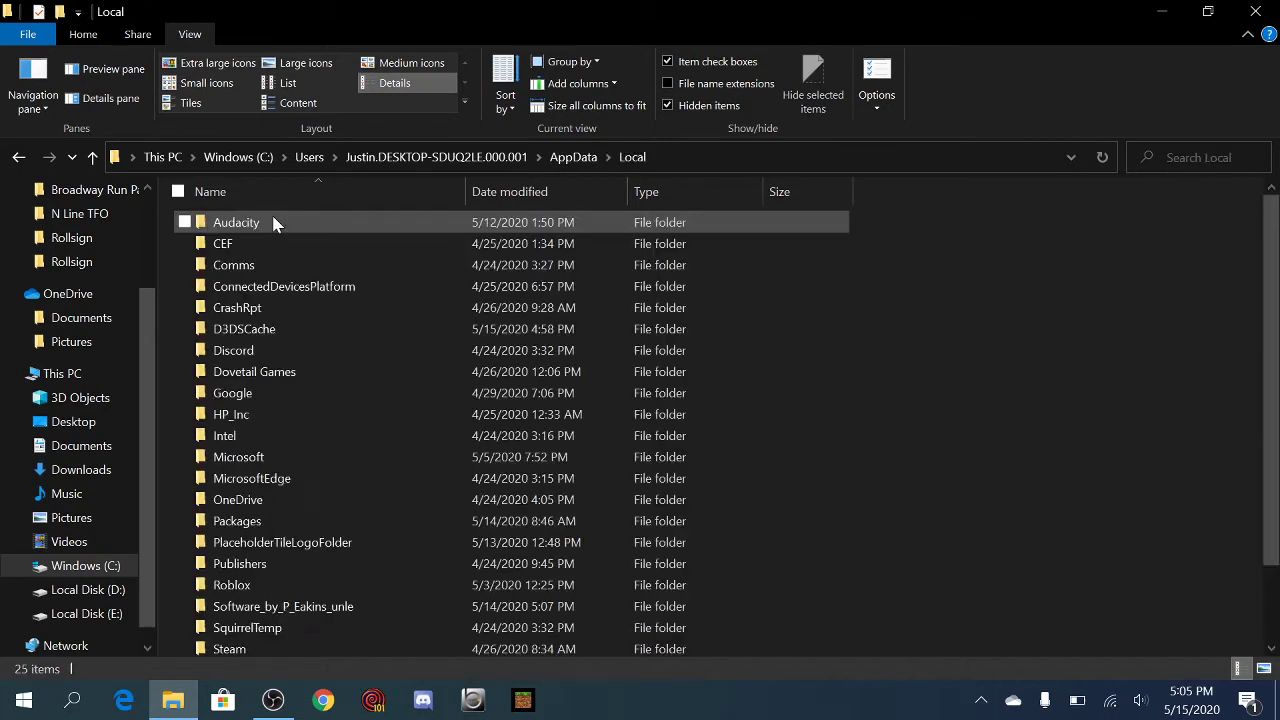
left_click(254, 520)
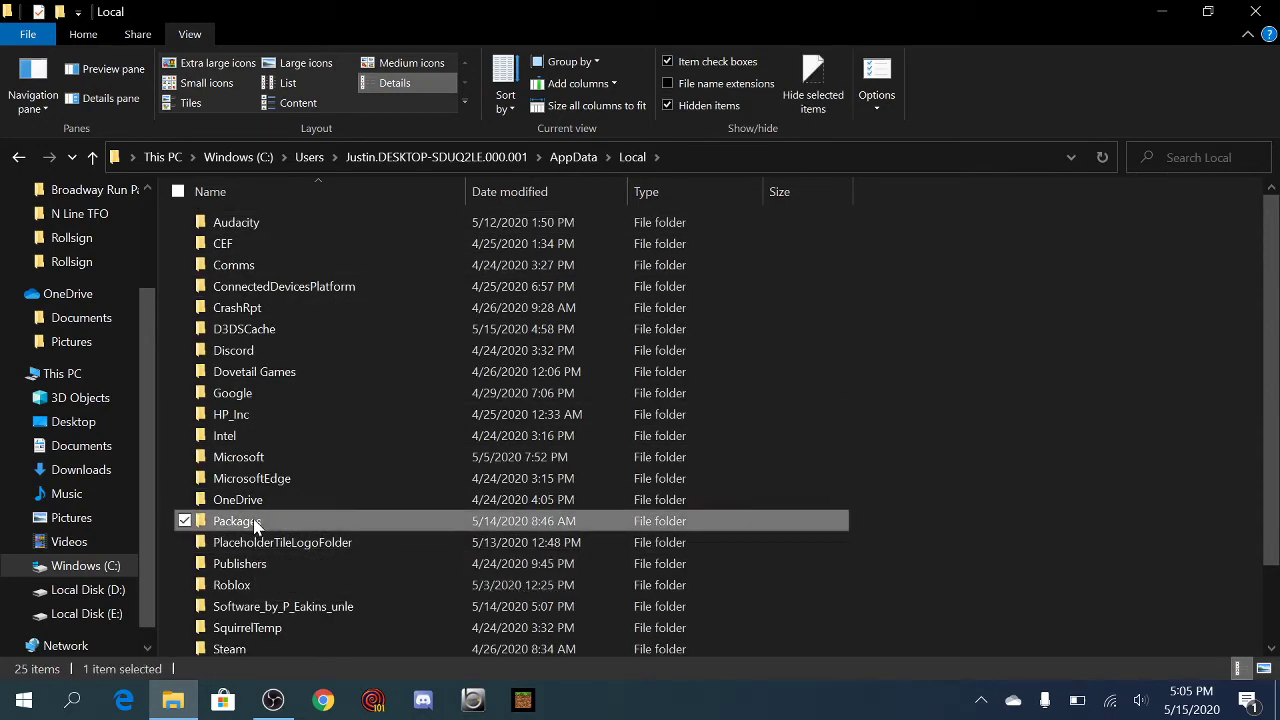
double_click(254, 521)
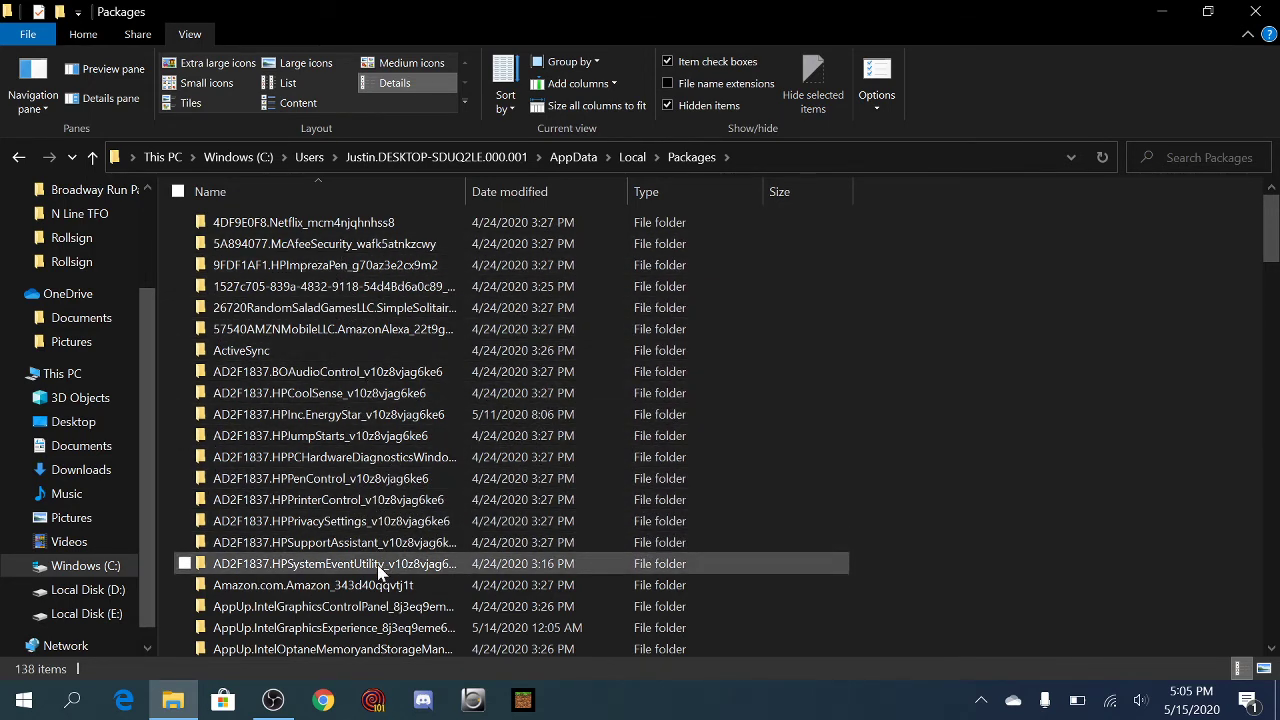
scroll(460, 548, "down", 10)
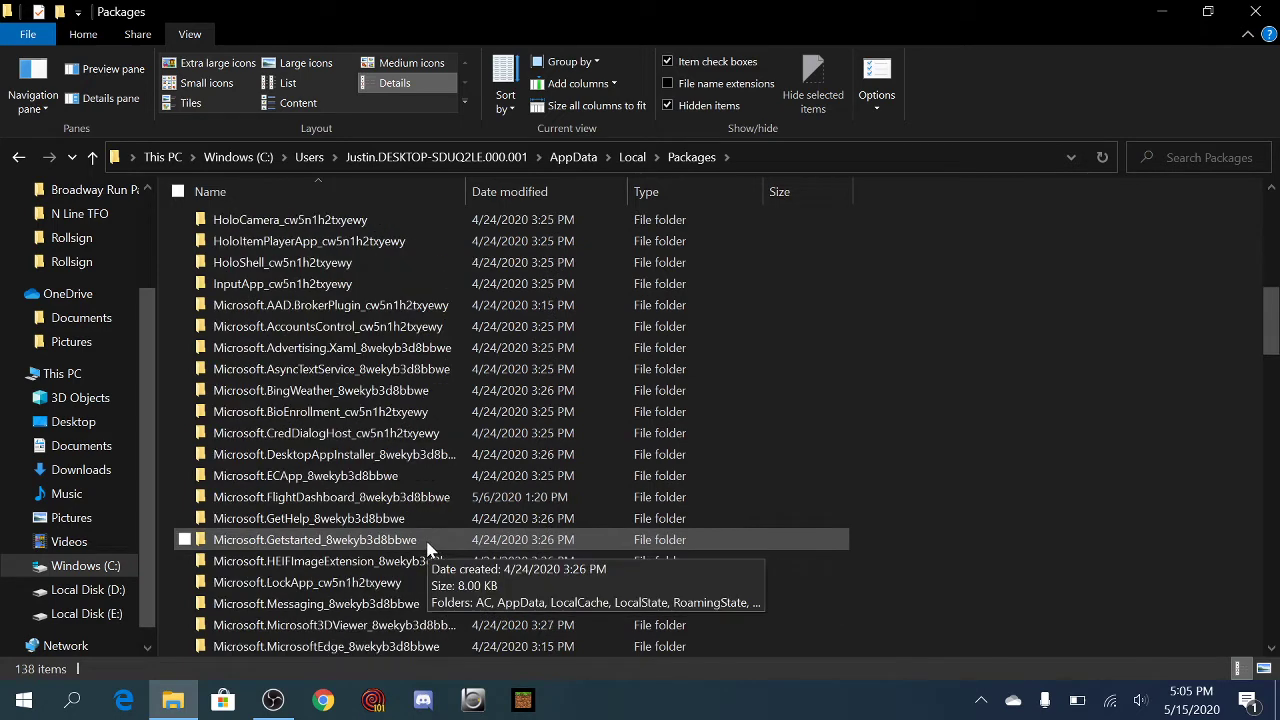
scroll(416, 537, "down", 4)
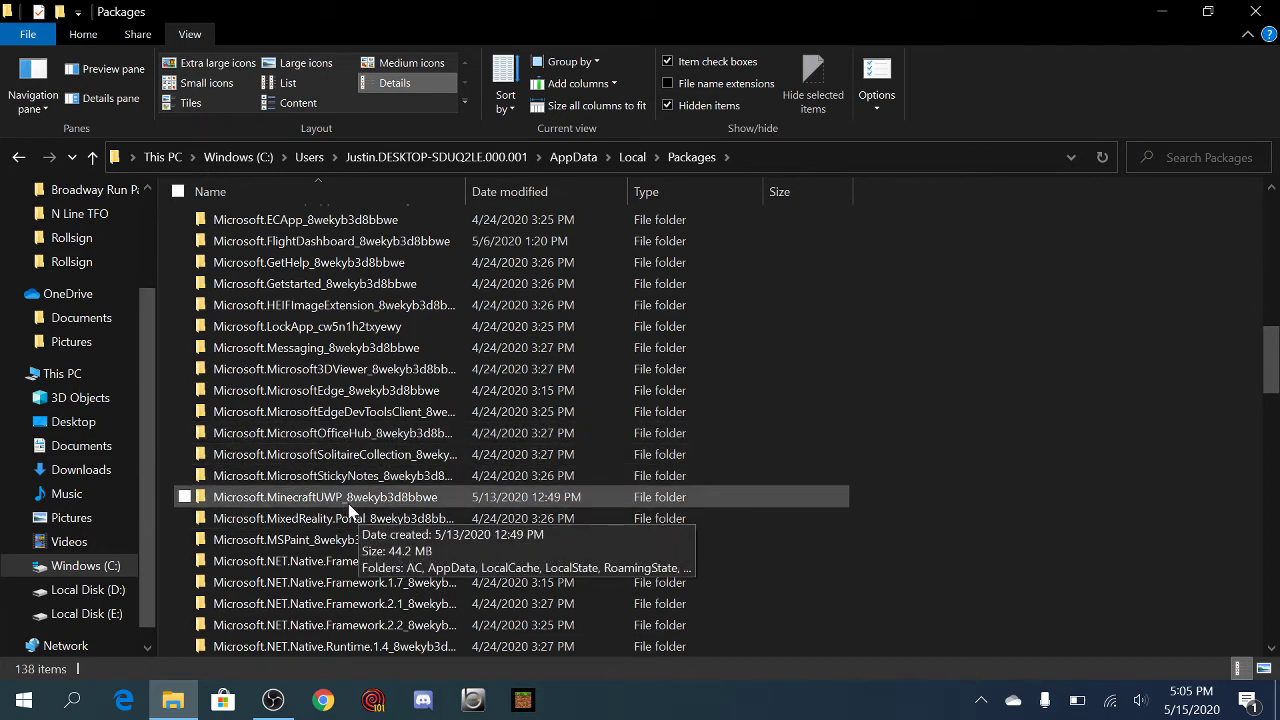
double_click(318, 503)
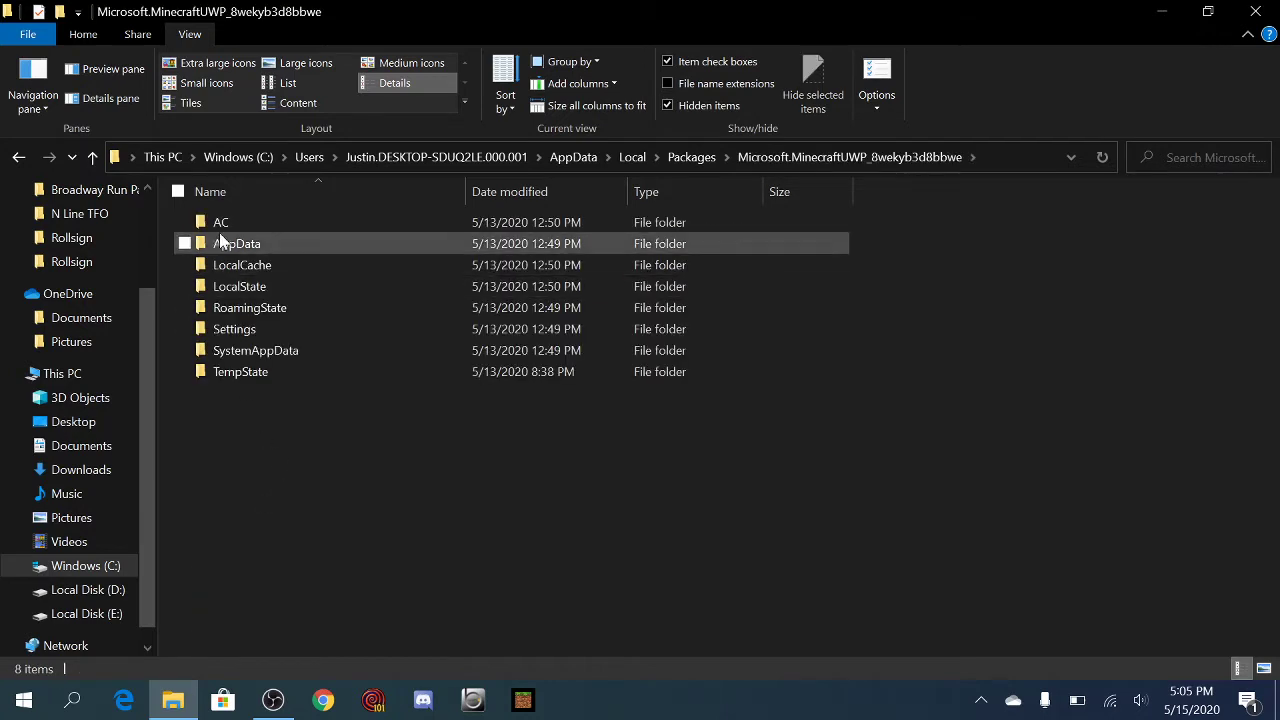
Go through LocalState, games and com.mojang to open the minecraftWorlds folder
left_click(259, 289)
double_click(259, 289)
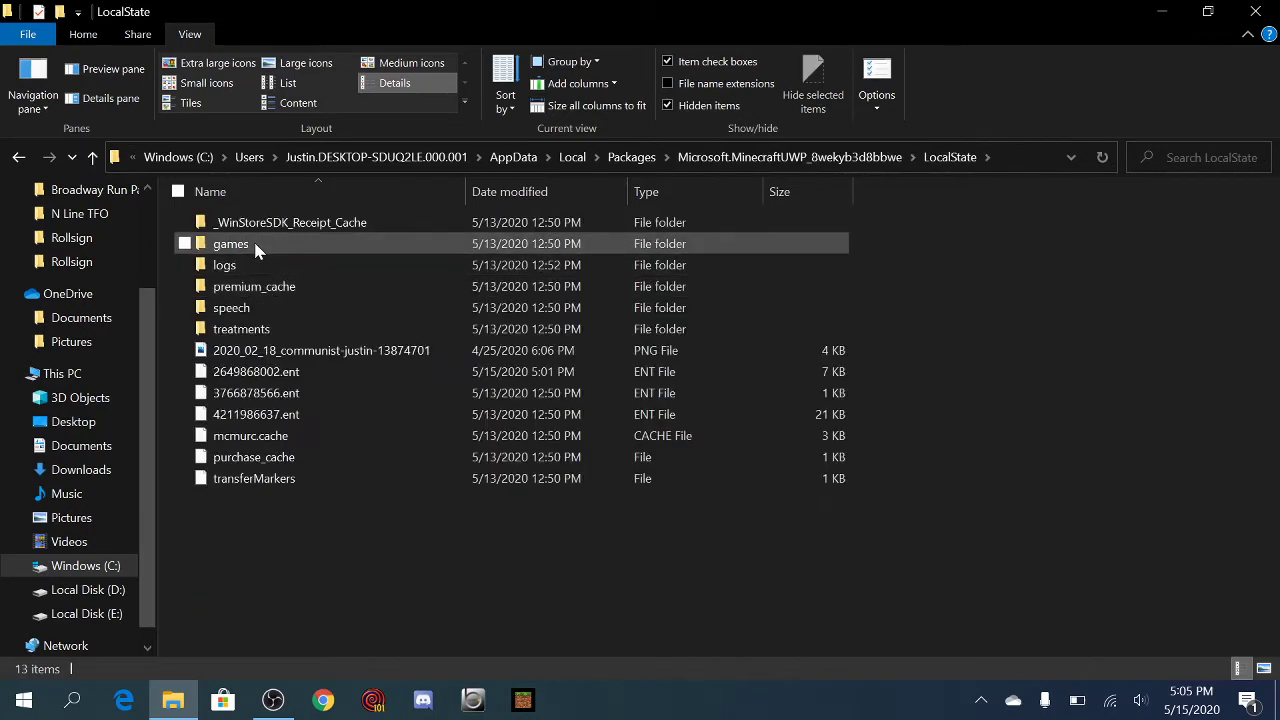
double_click(254, 246)
double_click(262, 228)
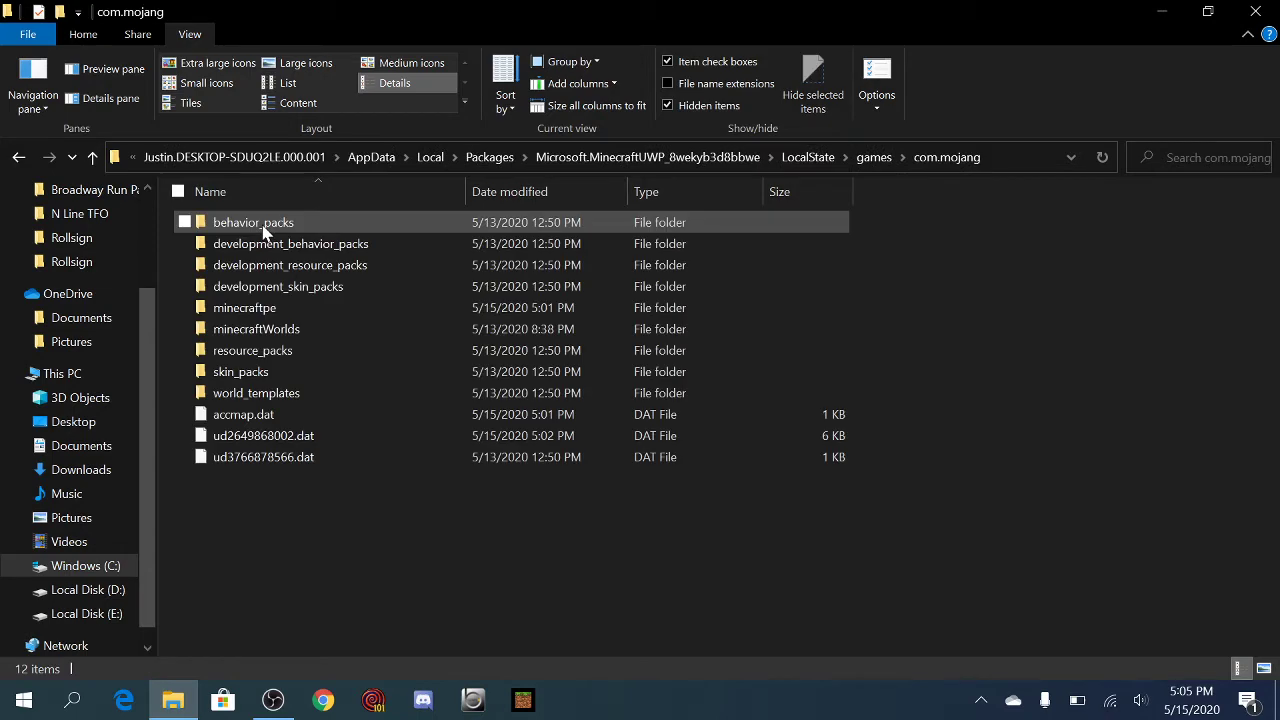
double_click(281, 333)
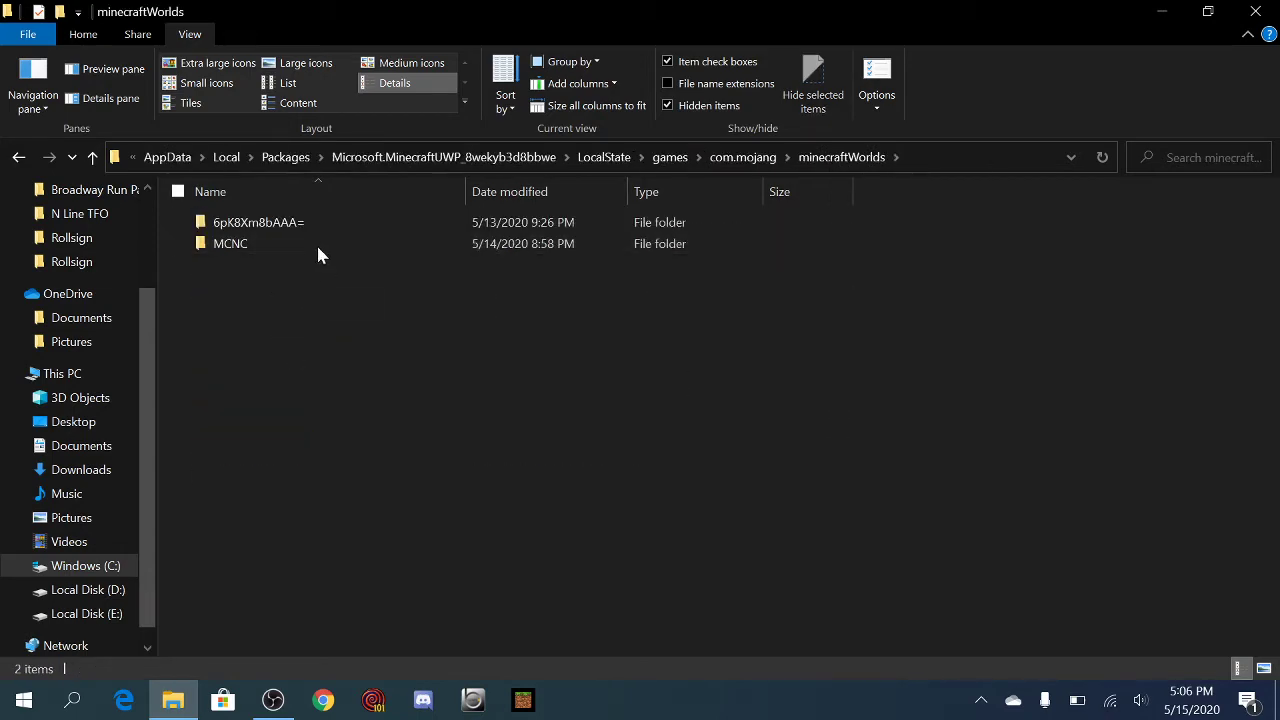
Close the folder, then view the same minecraftWorlds folder through its desktop shortcut and close it again
left_click(1255, 11)
left_click(190, 172)
double_click(190, 172)
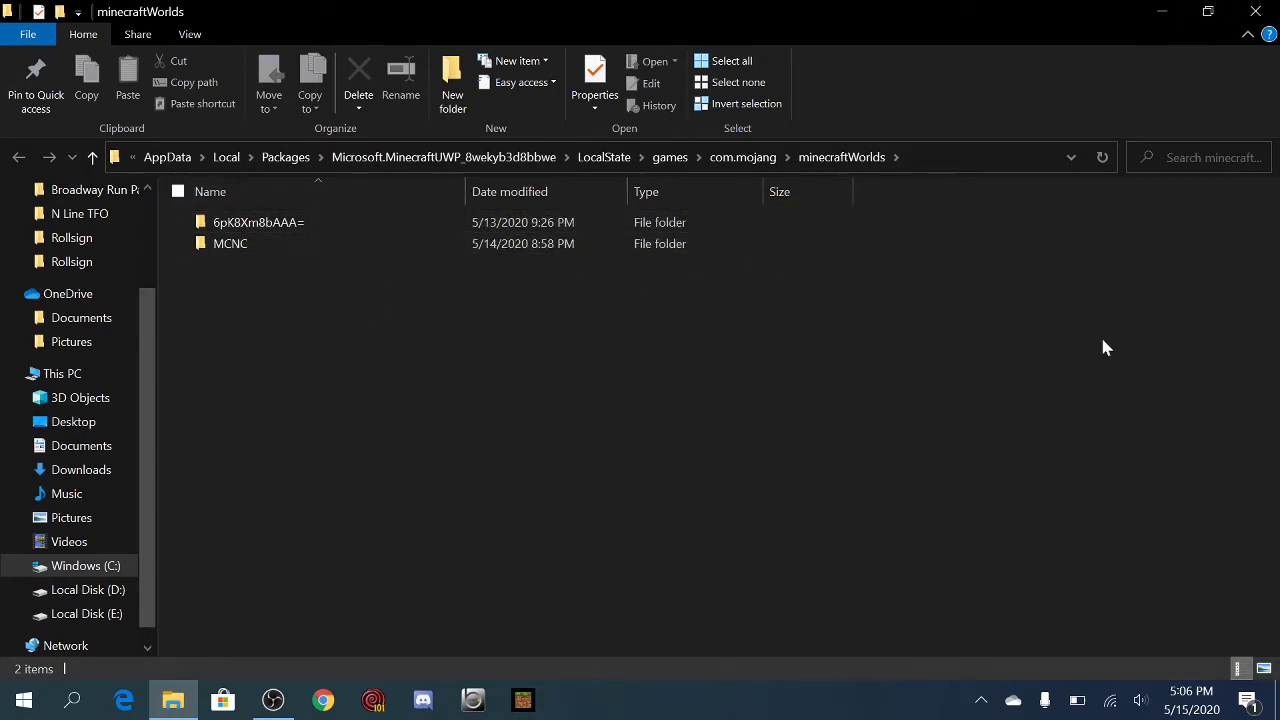
left_click(1255, 11)
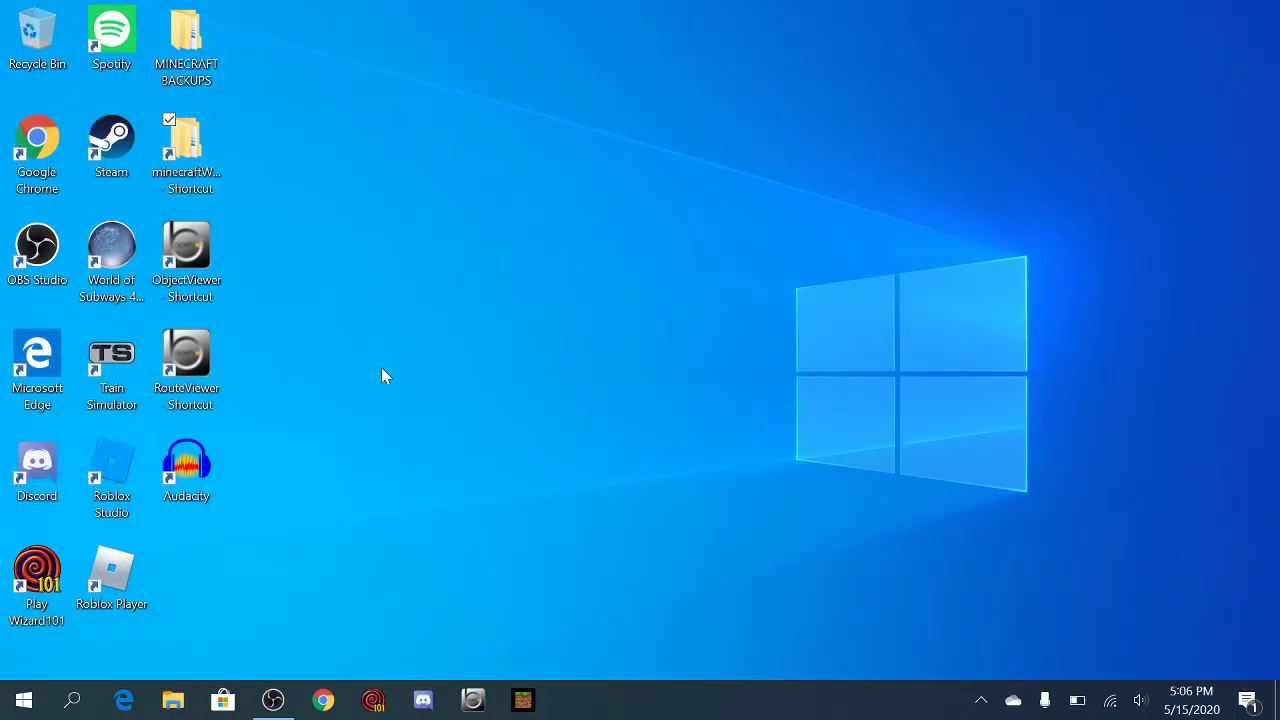
Search Windows for "xbox in" and launch the Xbox Insider Hub app
left_click(82, 700)
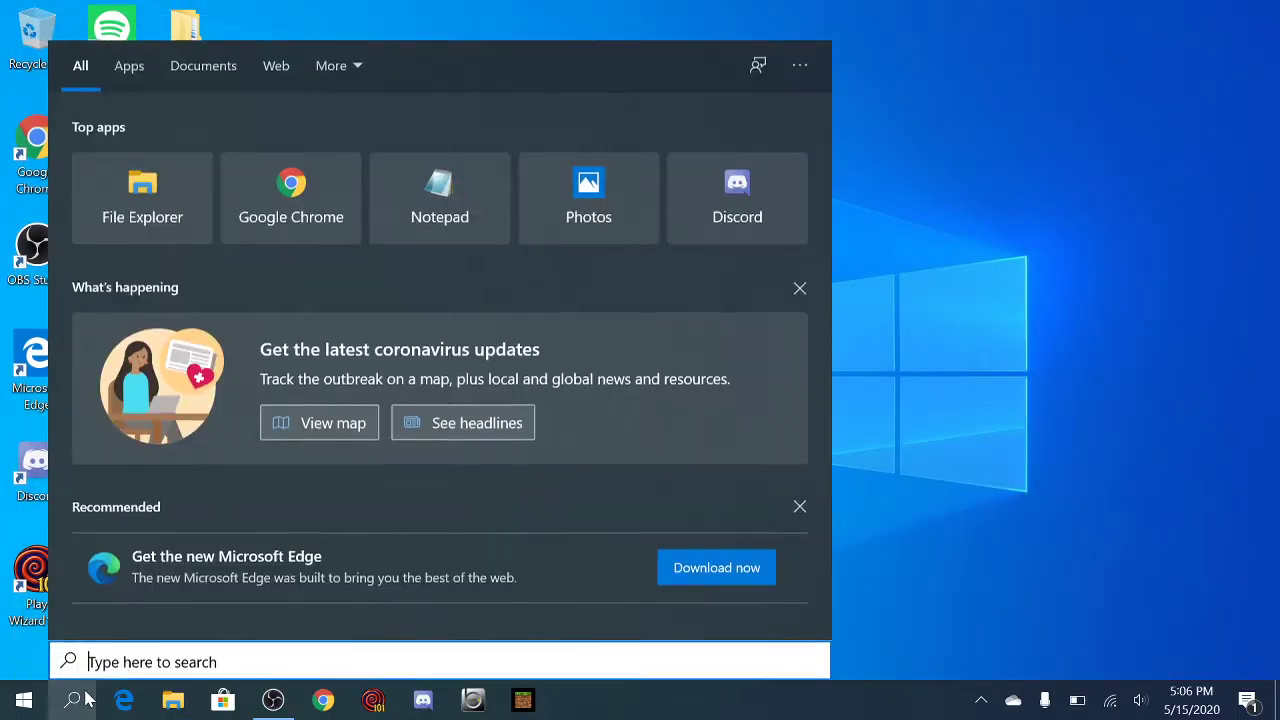
type("xbox in")
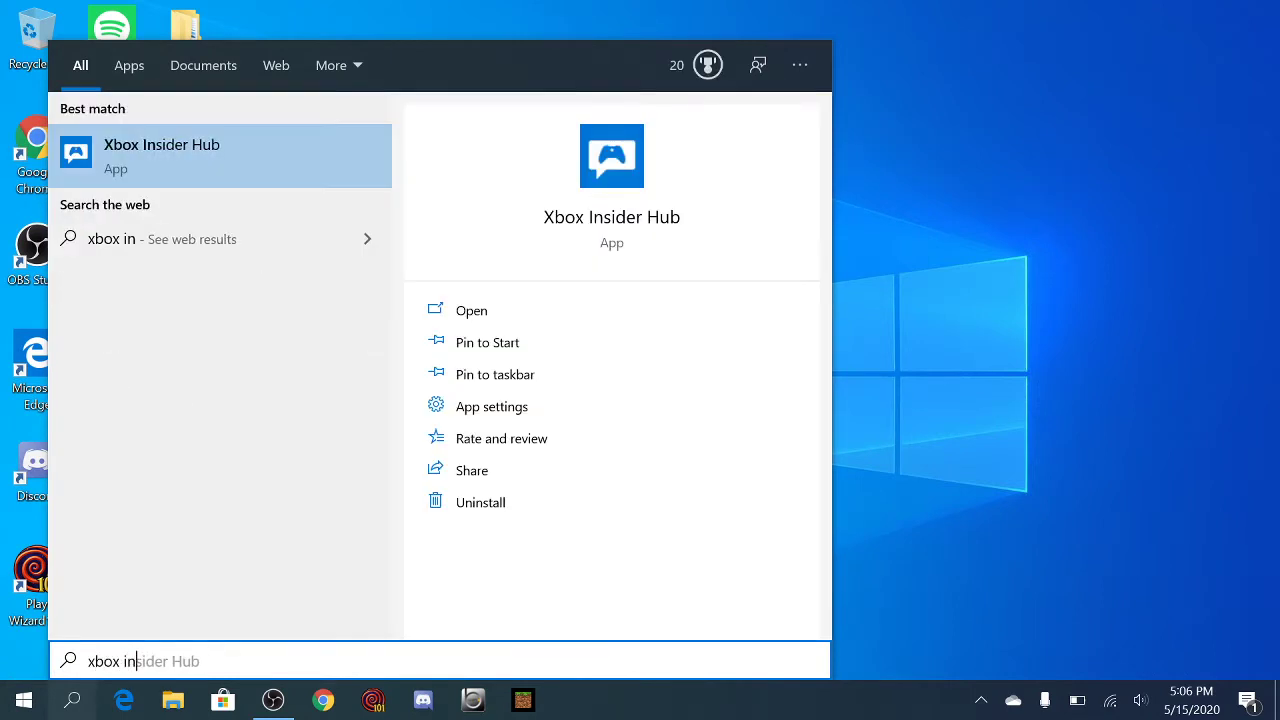
left_click(240, 160)
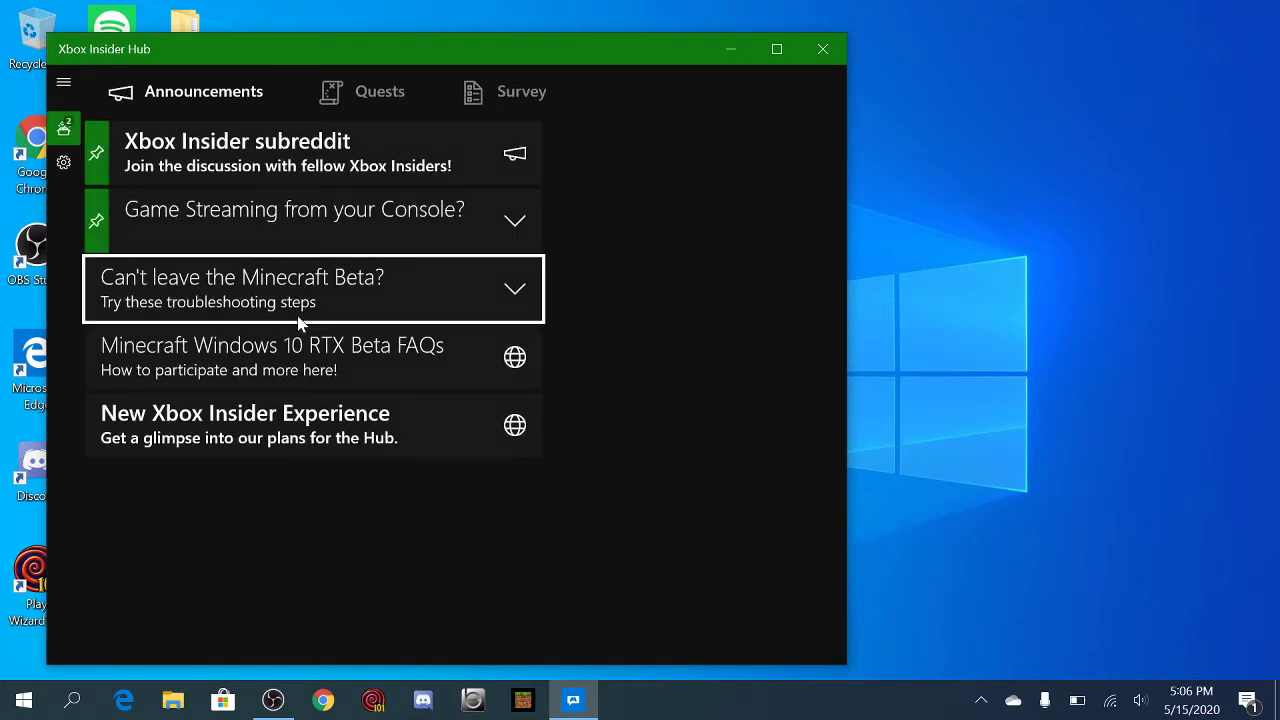
Open the Minecraft for Windows 10 entry in the Insider content
left_click(64, 84)
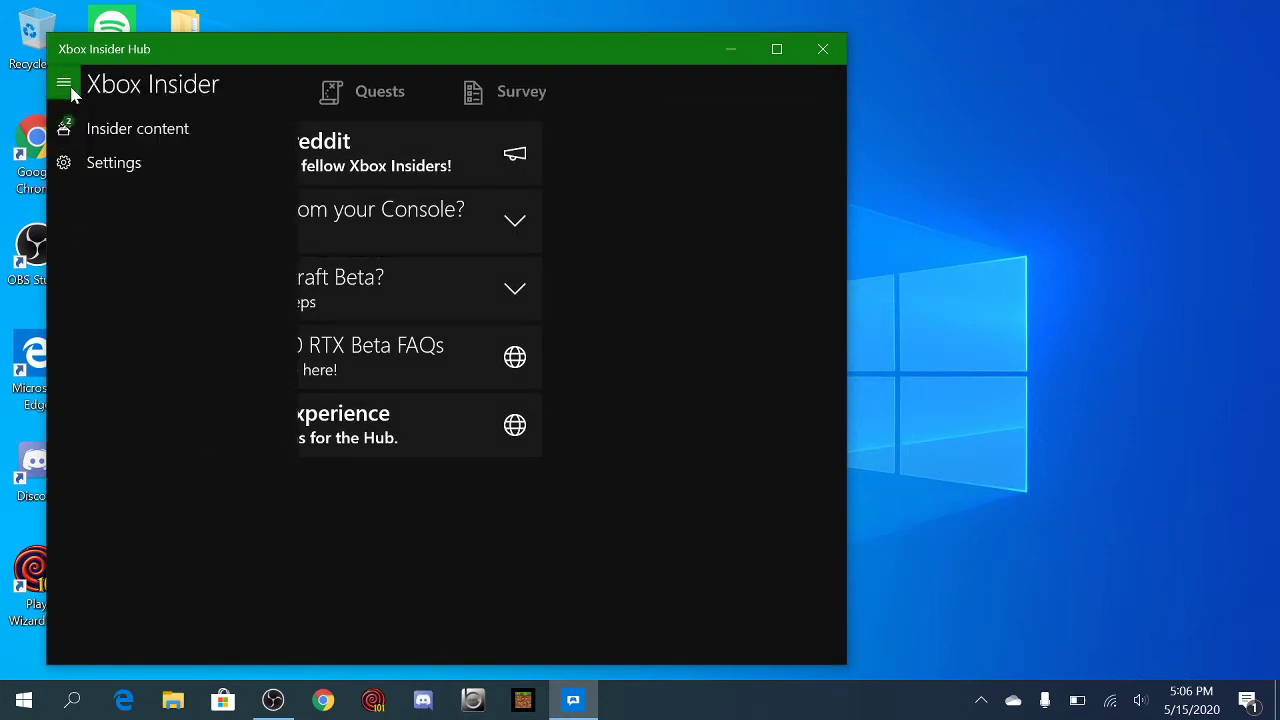
left_click(92, 128)
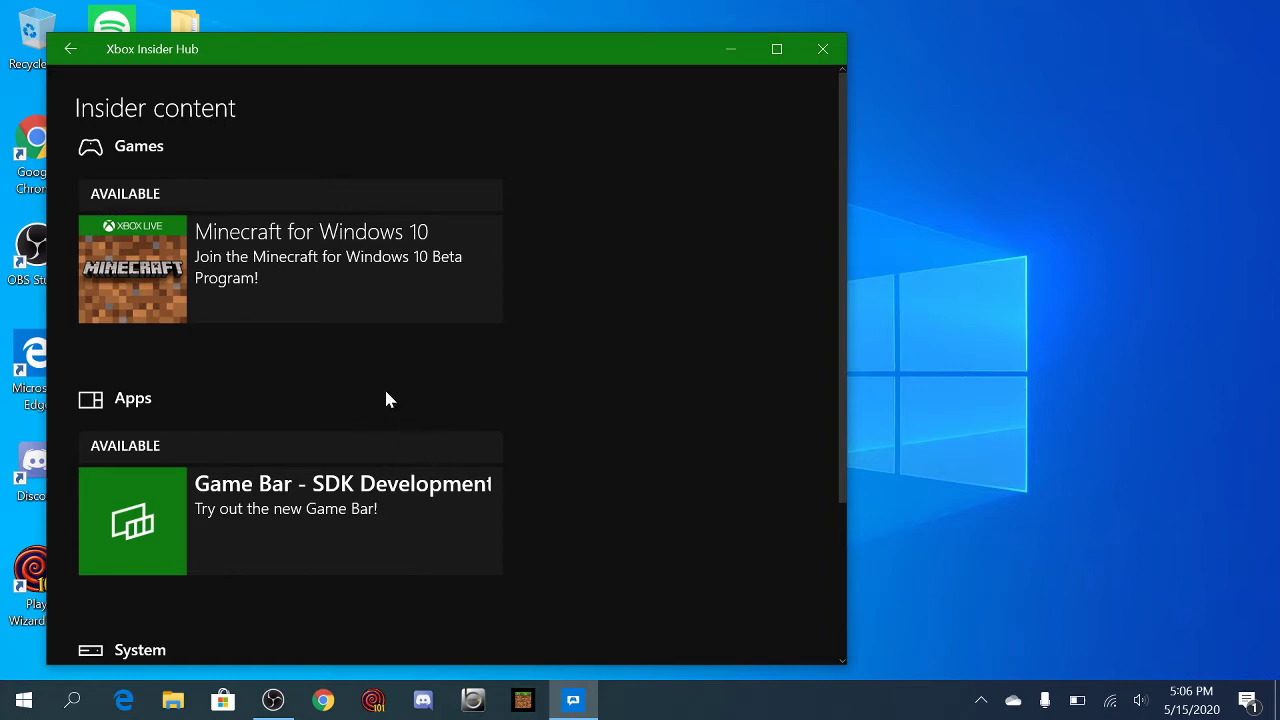
left_click(341, 311)
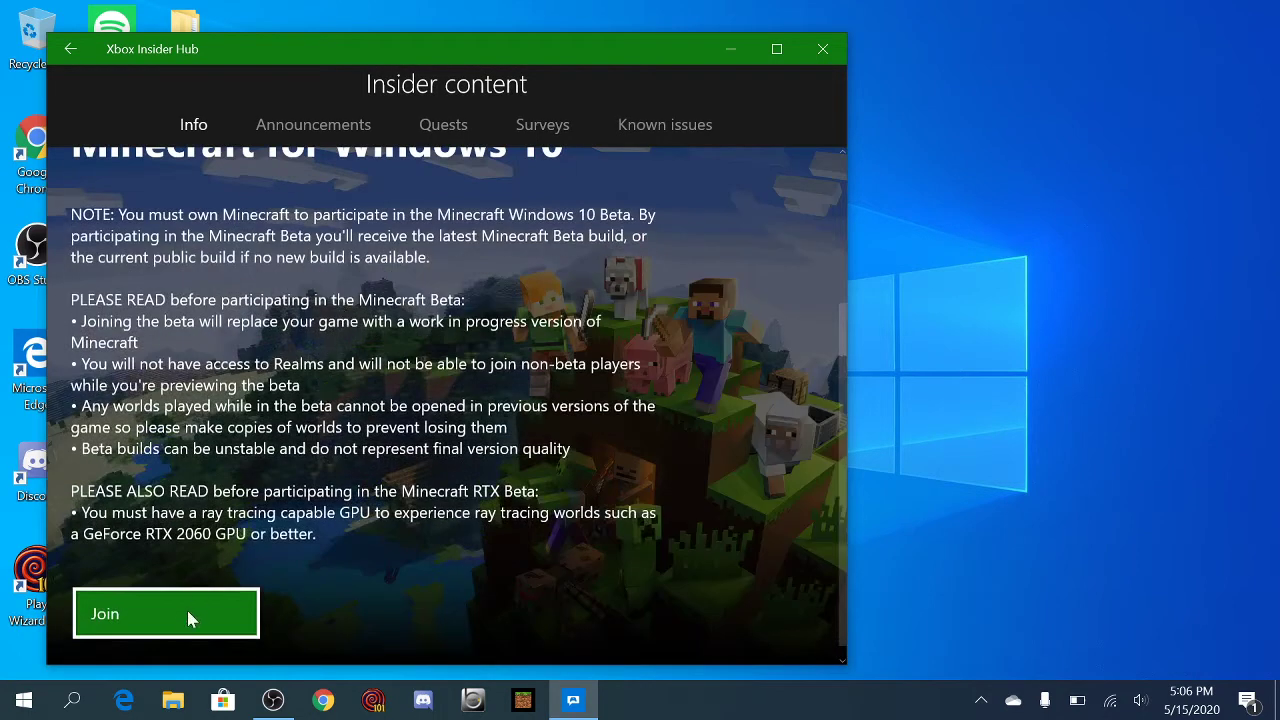
Join the Minecraft for Windows 10 beta group, not the RTX Beta, and accept the preview terms
left_click(187, 612)
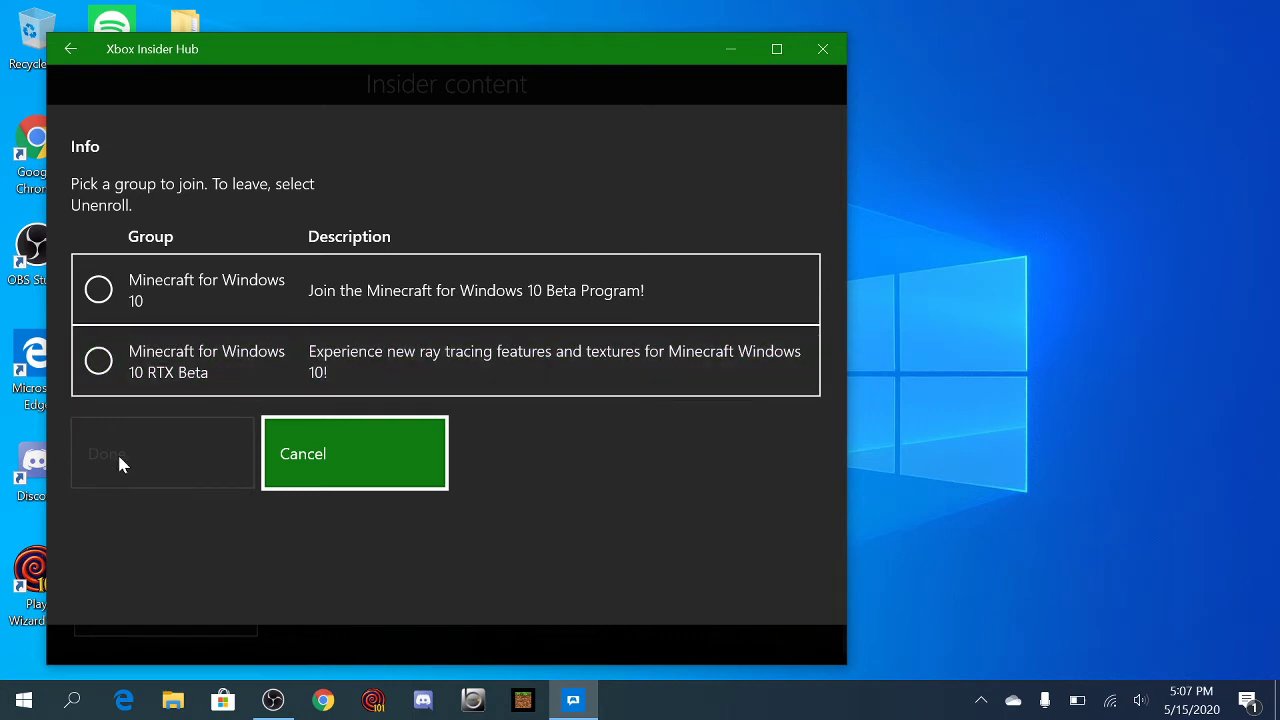
left_click(195, 316)
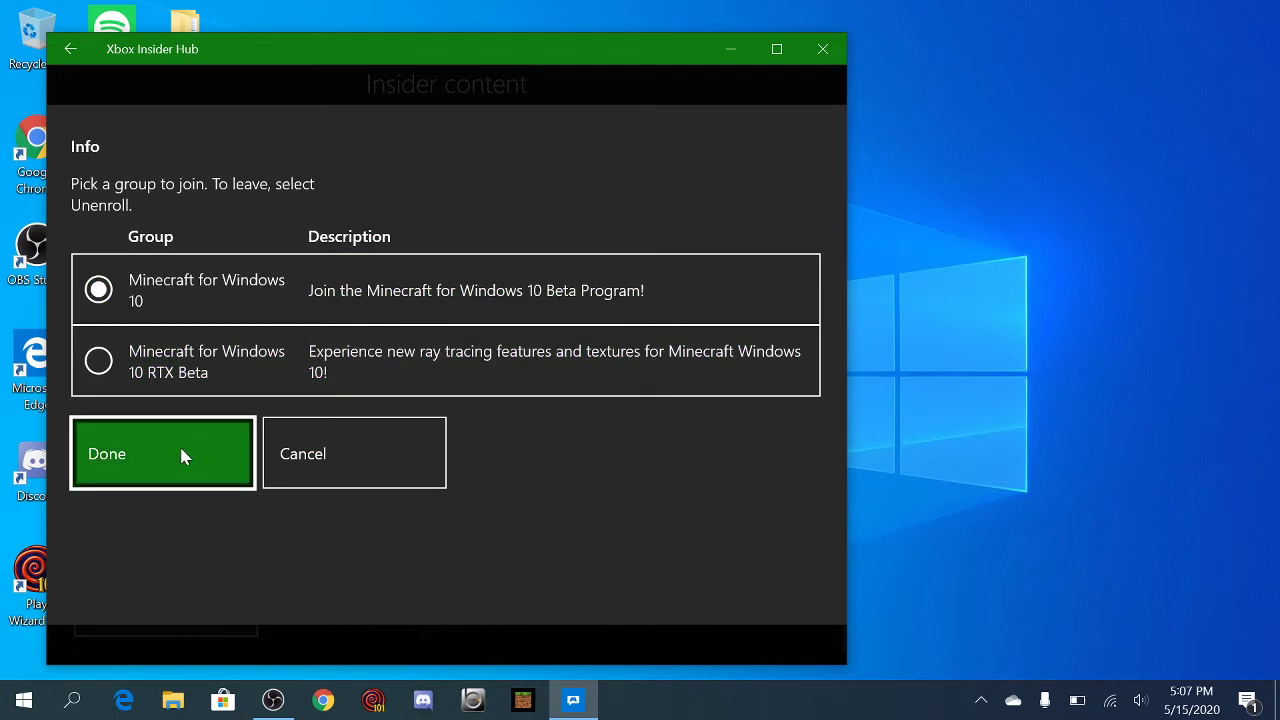
left_click(179, 444)
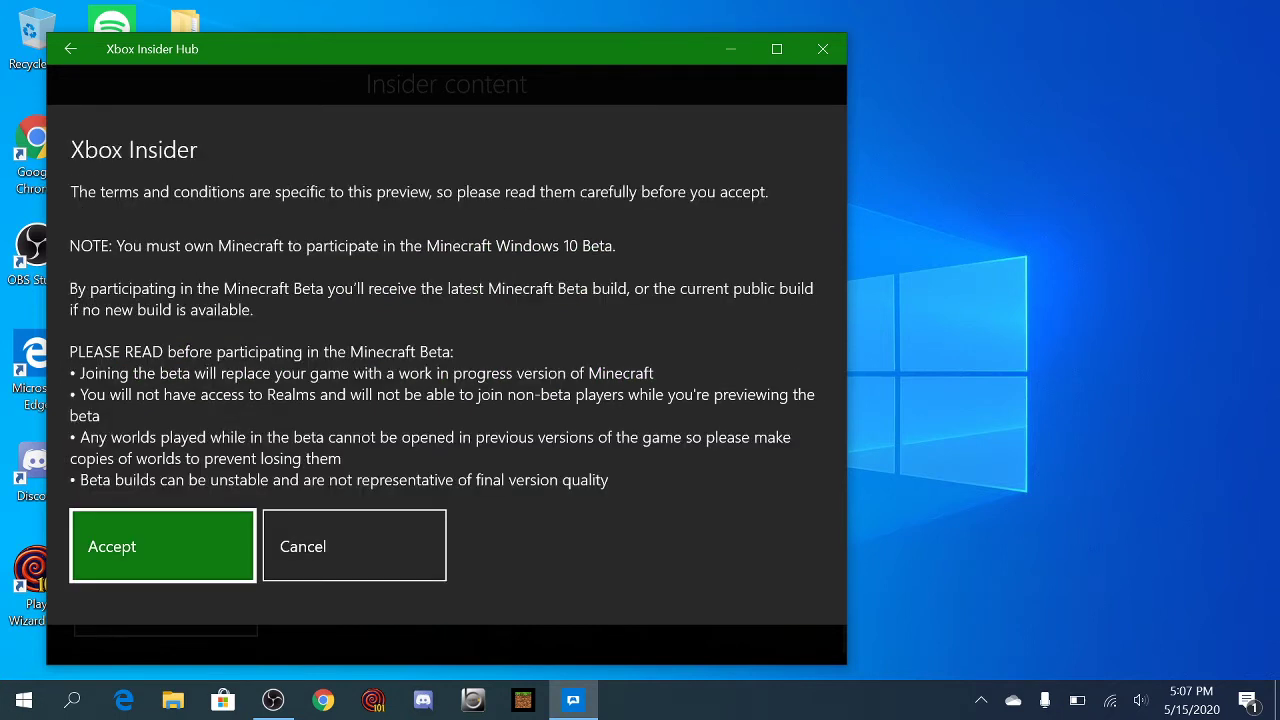
left_click(183, 545)
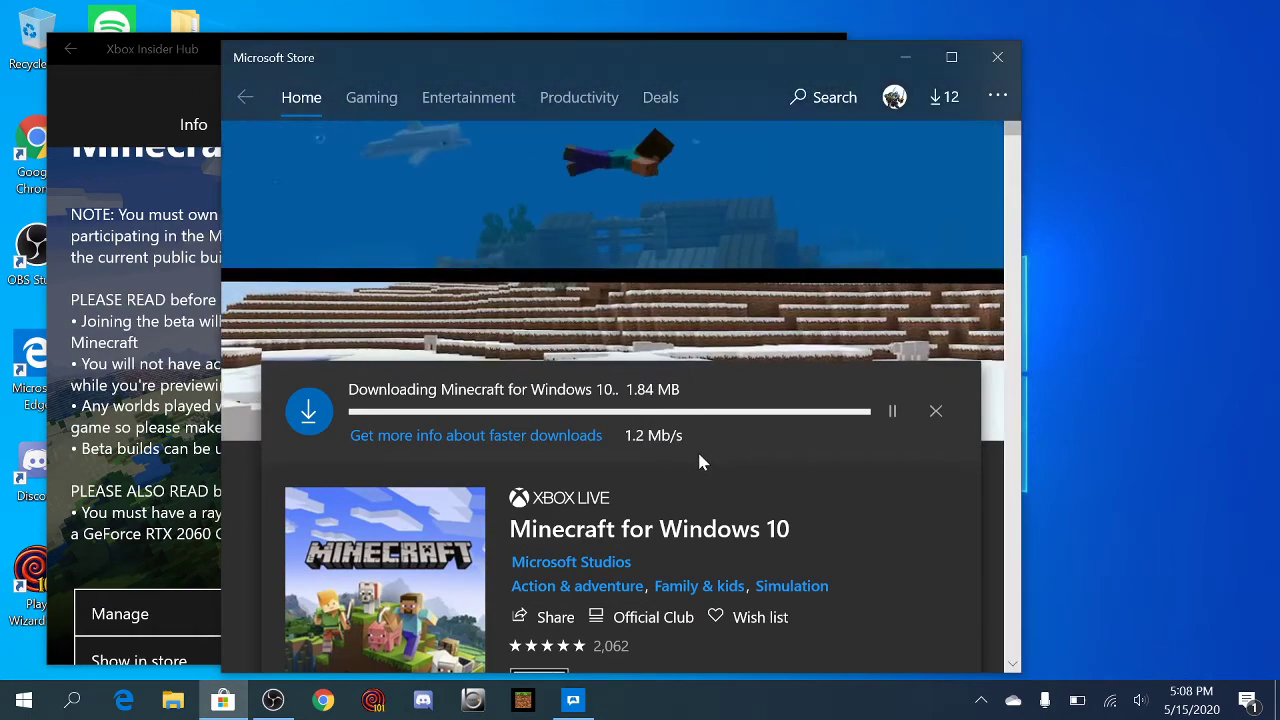
Examine the Minecraft for Windows 10 page in Microsoft Store for the game's installation status
scroll(866, 537, "down", 3)
scroll(866, 537, "down", 3)
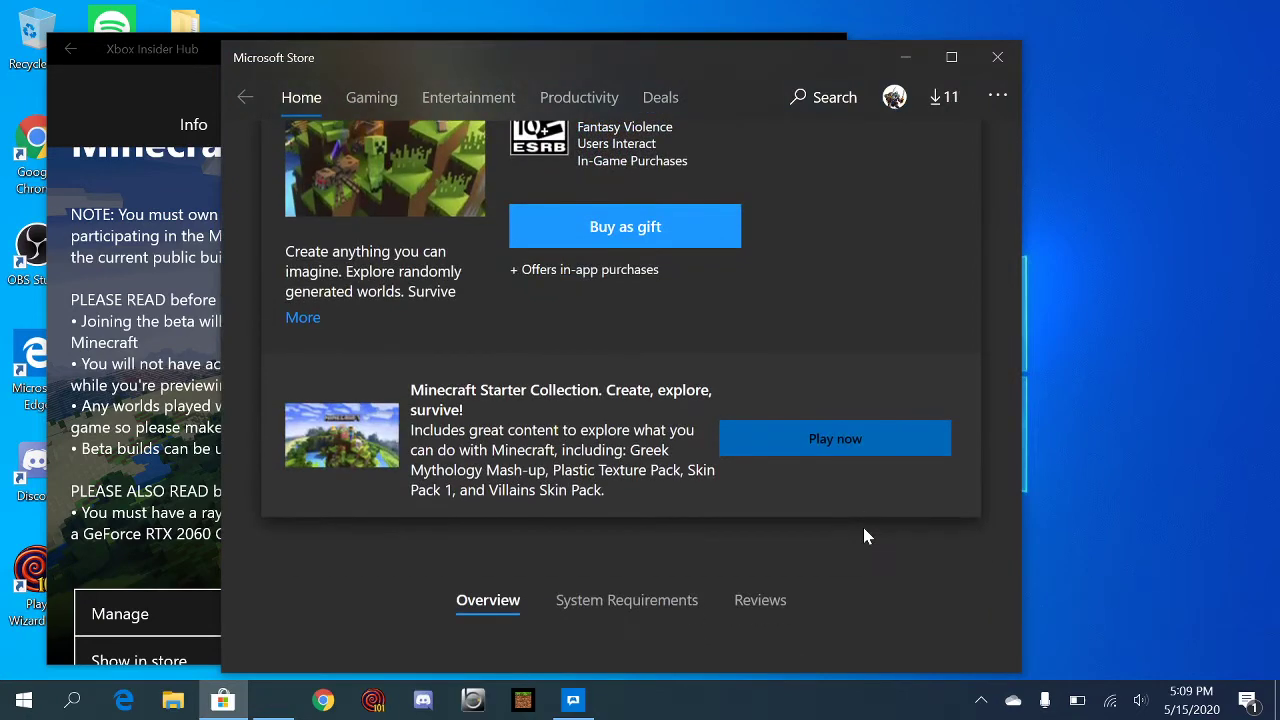
scroll(862, 530, "up", 5)
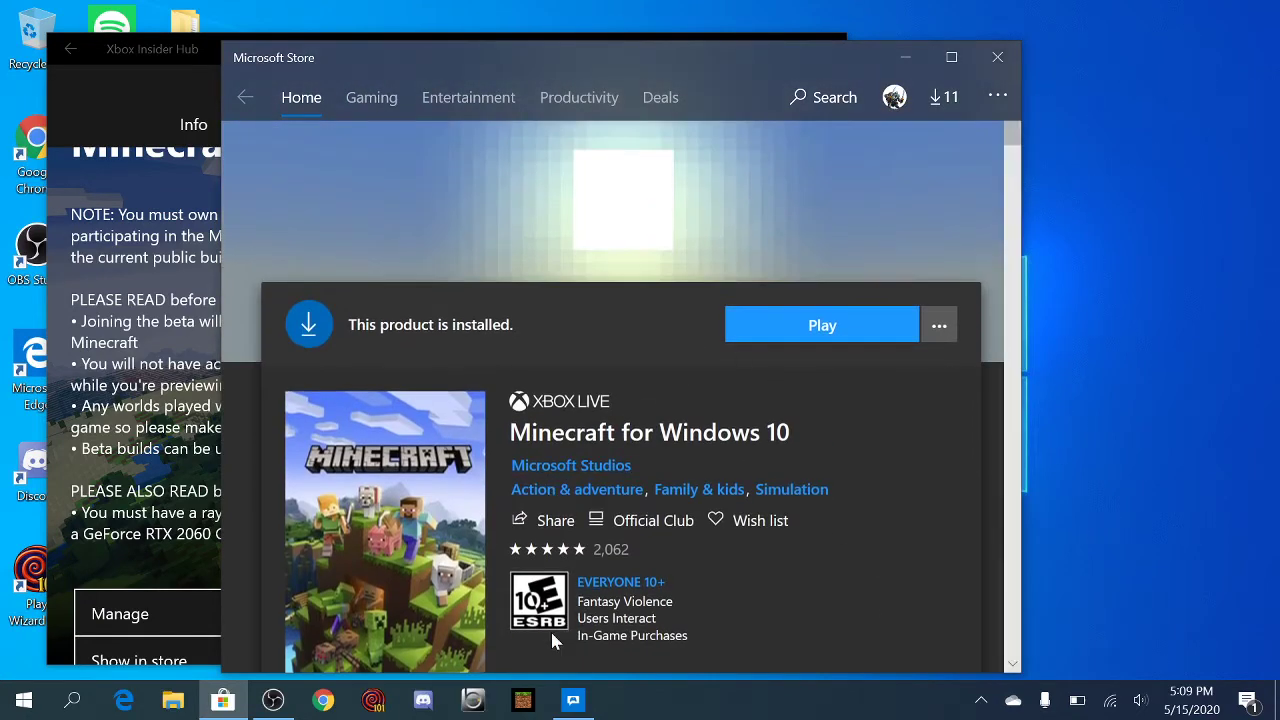
left_click(276, 703)
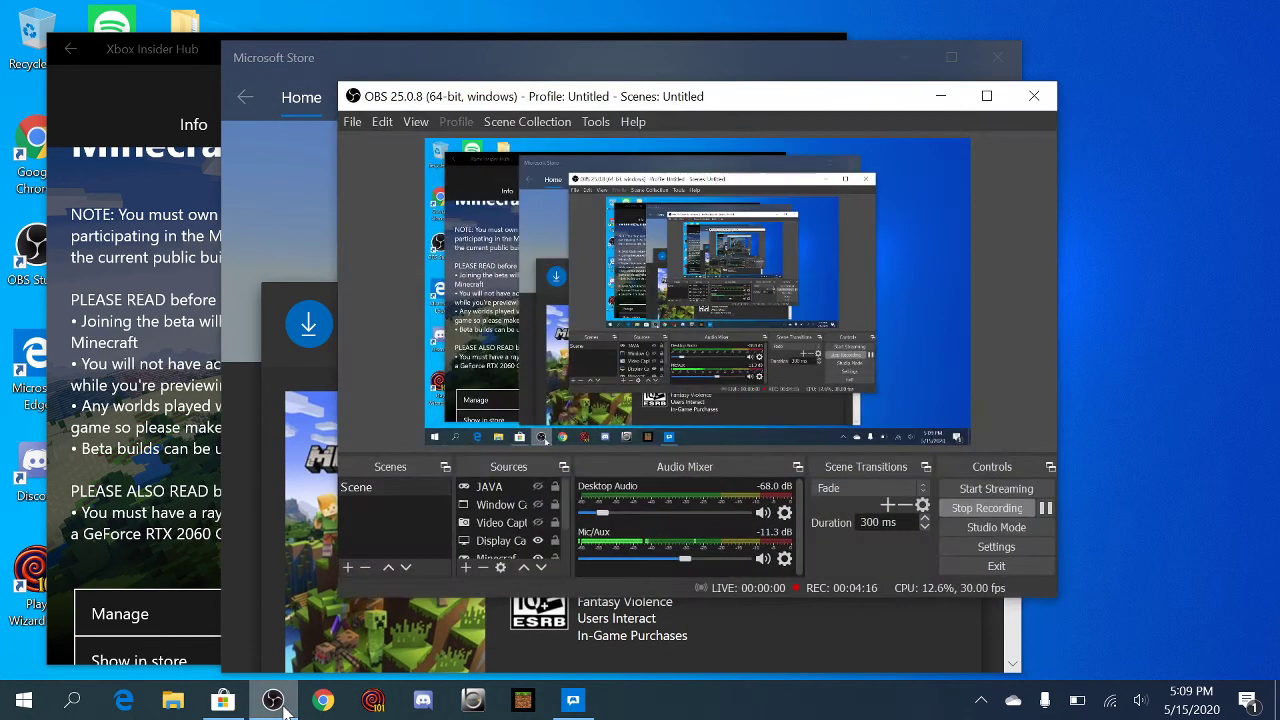
Launch the Minecraft beta, check its list of worlds, and close the game
left_click(283, 705)
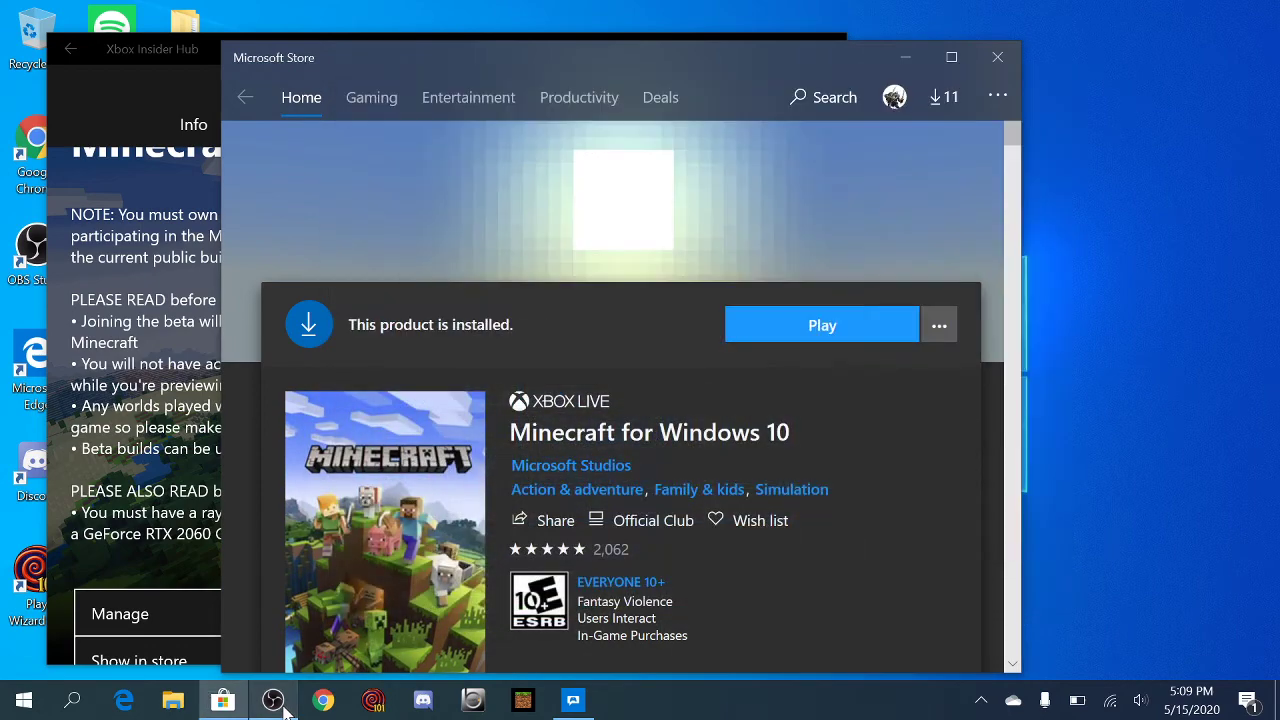
left_click(524, 702)
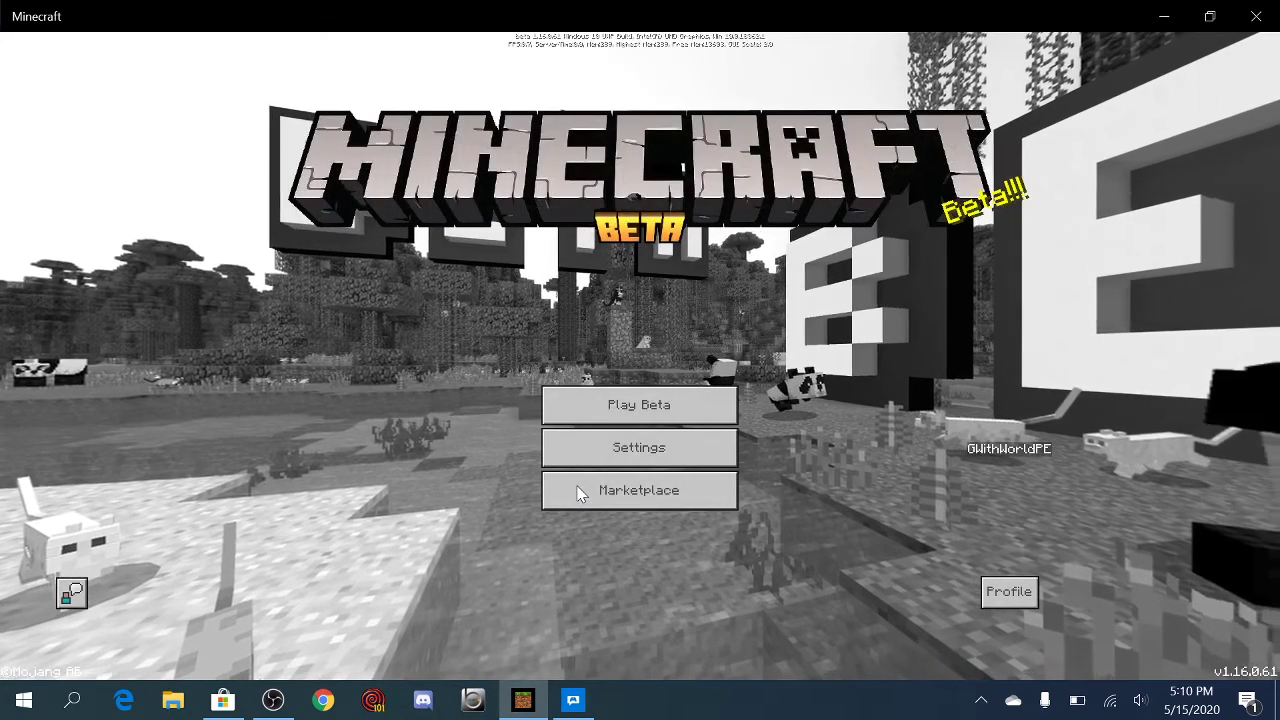
left_click(672, 410)
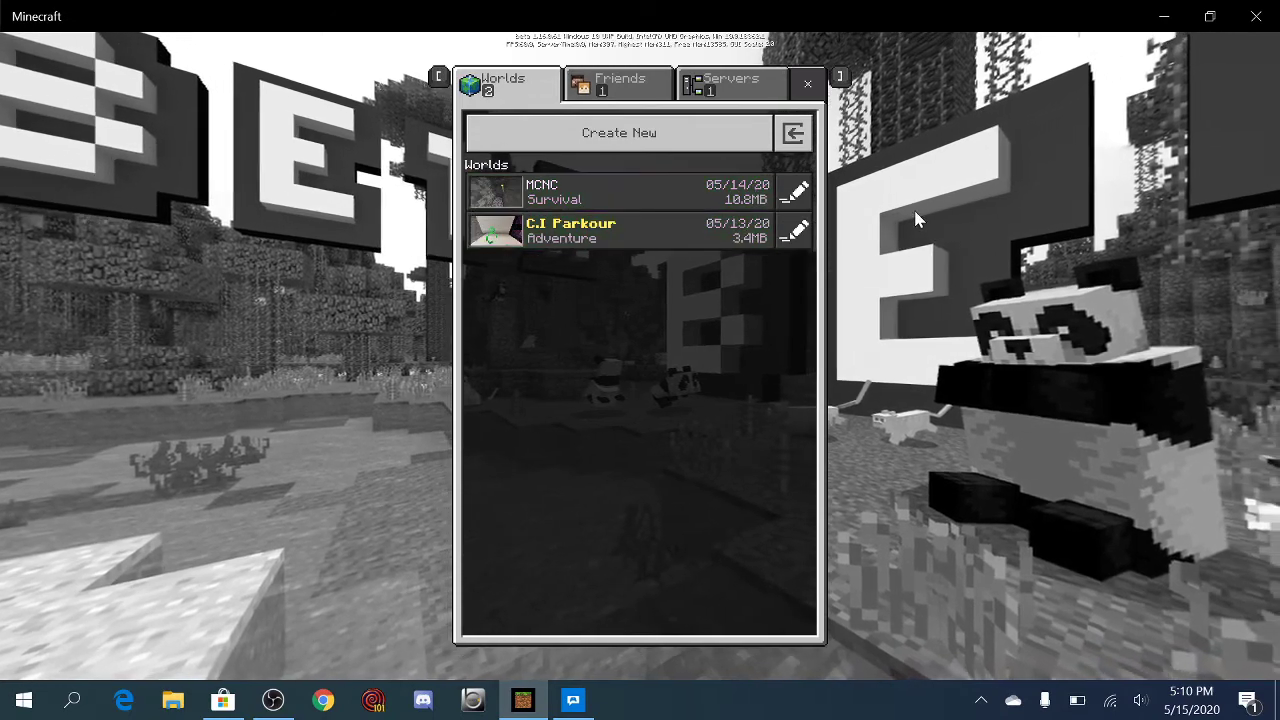
key("Escape")
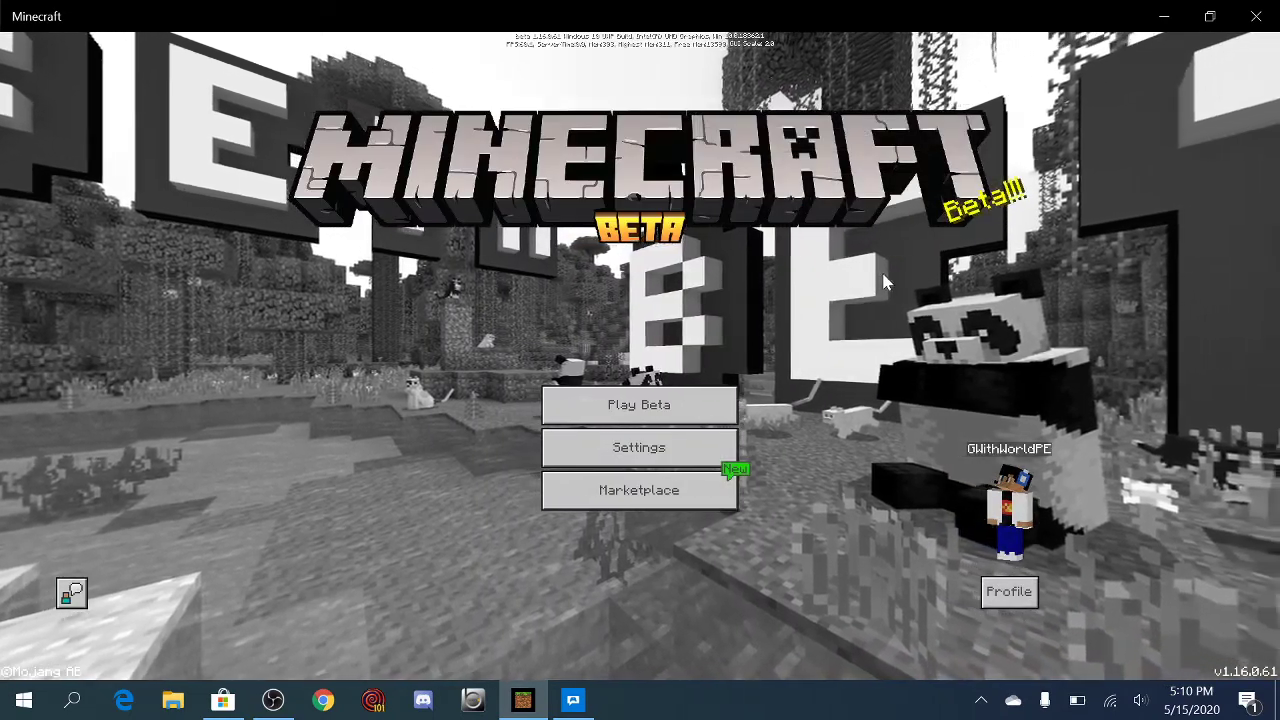
left_click(1256, 17)
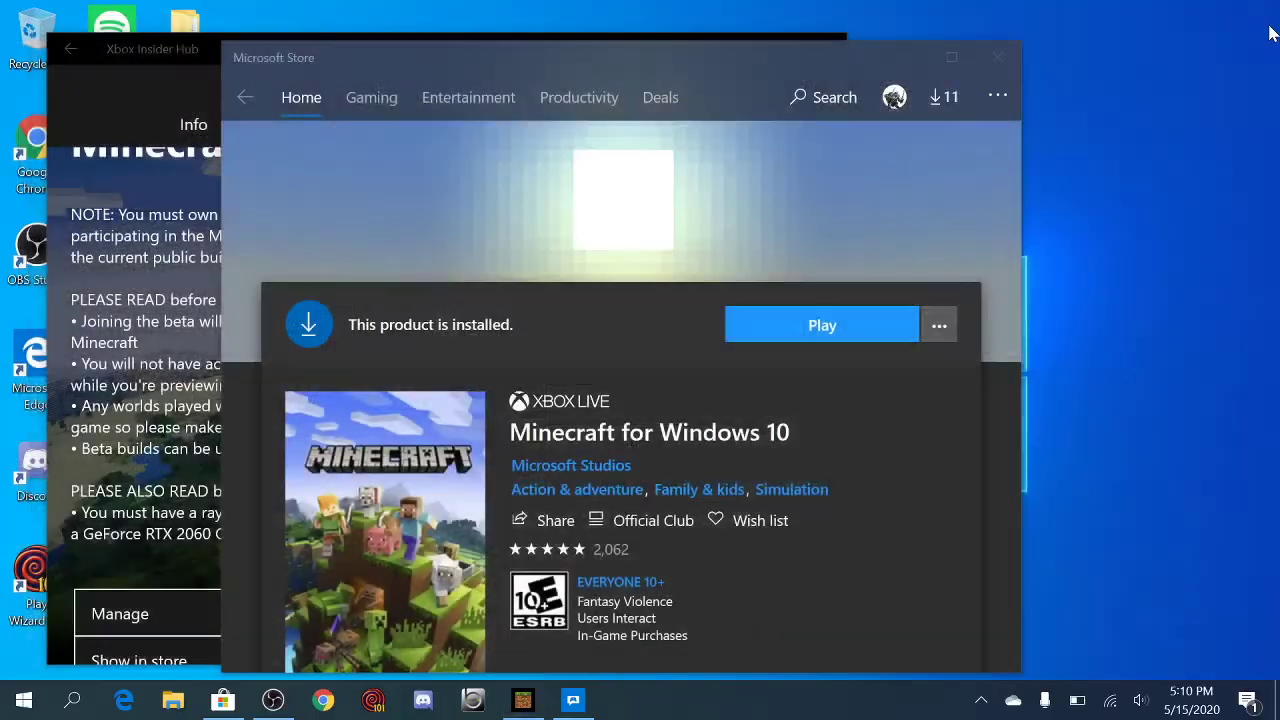
Unenroll from the Minecraft for Windows 10 preview in Xbox Insider Hub and close the hub
left_click(998, 58)
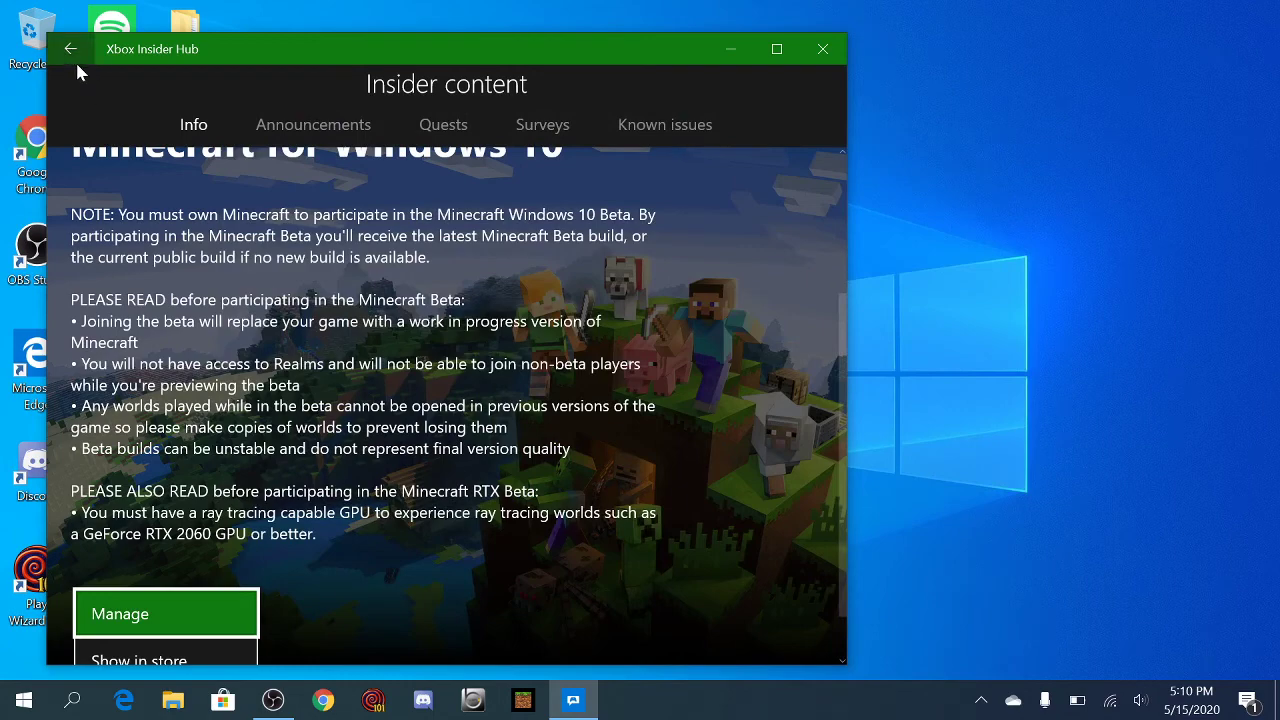
scroll(397, 375, "down", 1)
left_click(200, 548)
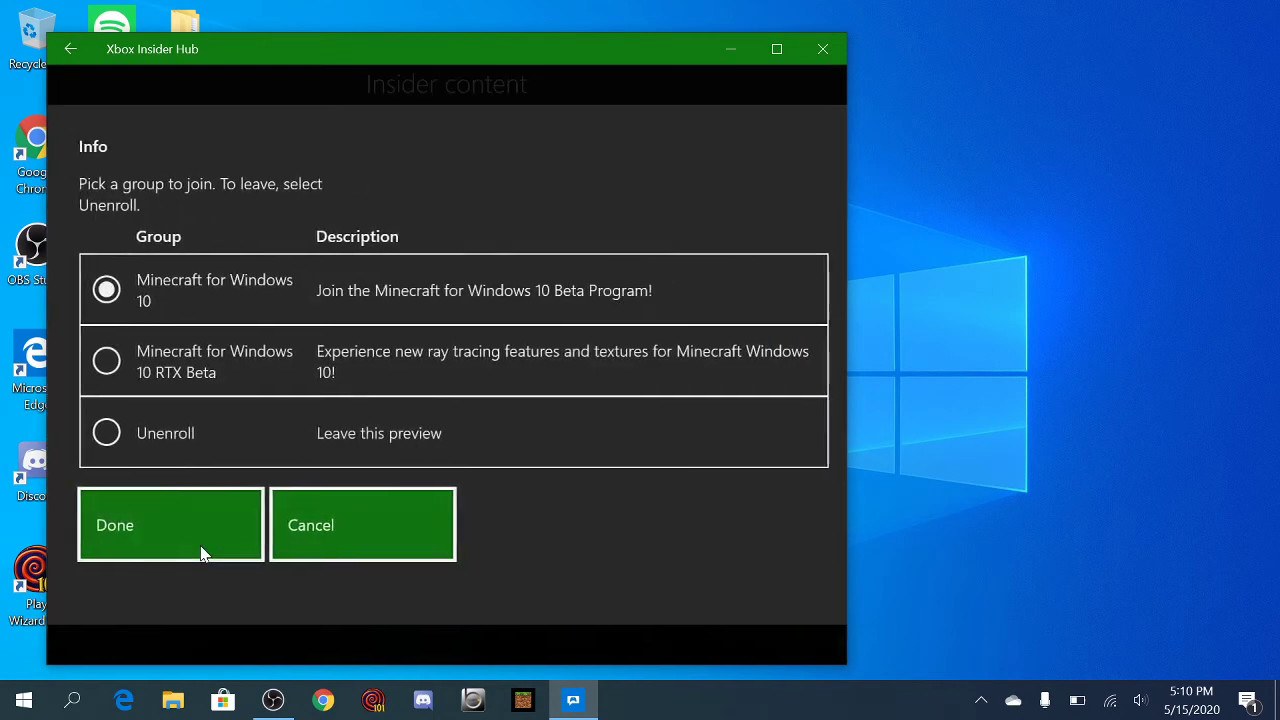
left_click(194, 443)
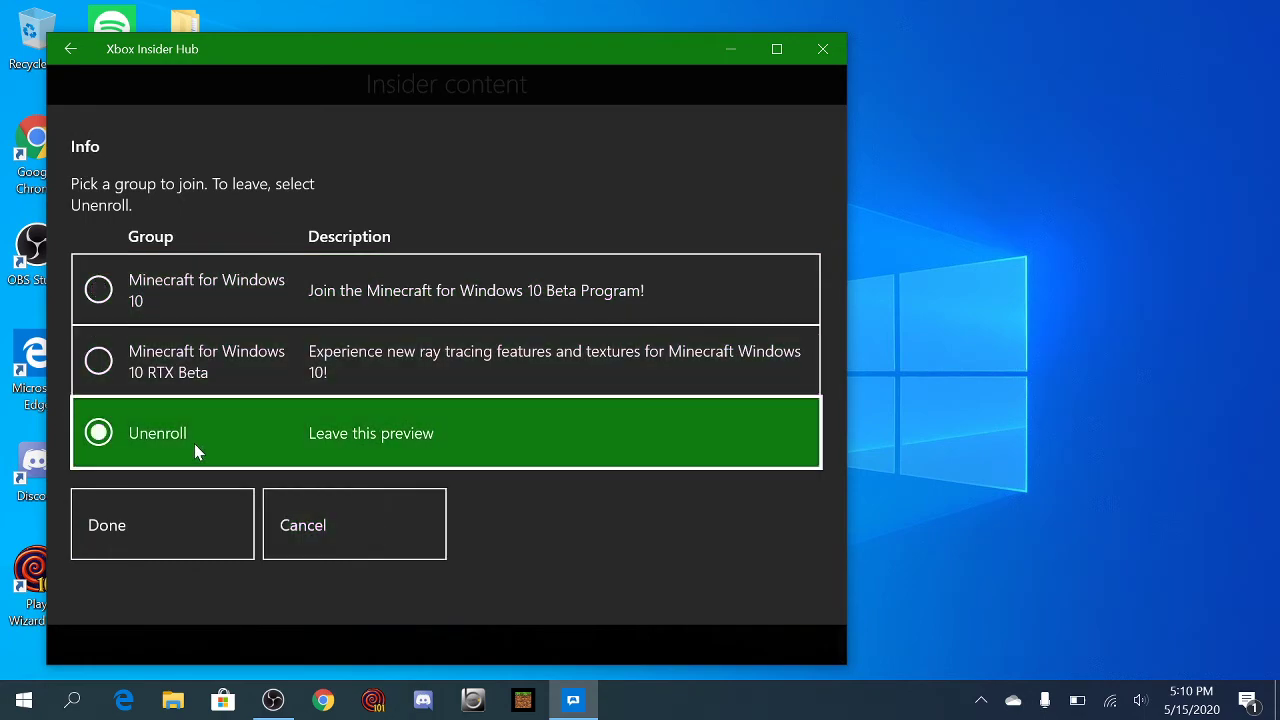
left_click(187, 494)
left_click(190, 500)
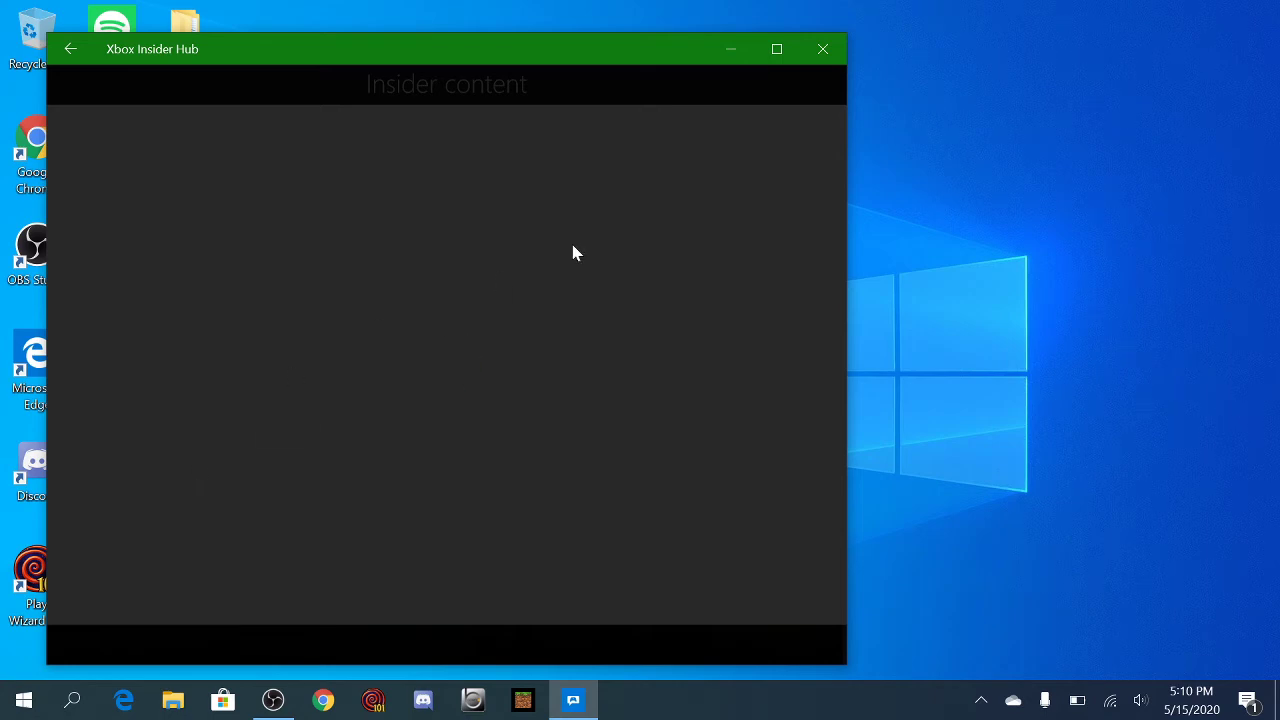
left_click(822, 48)
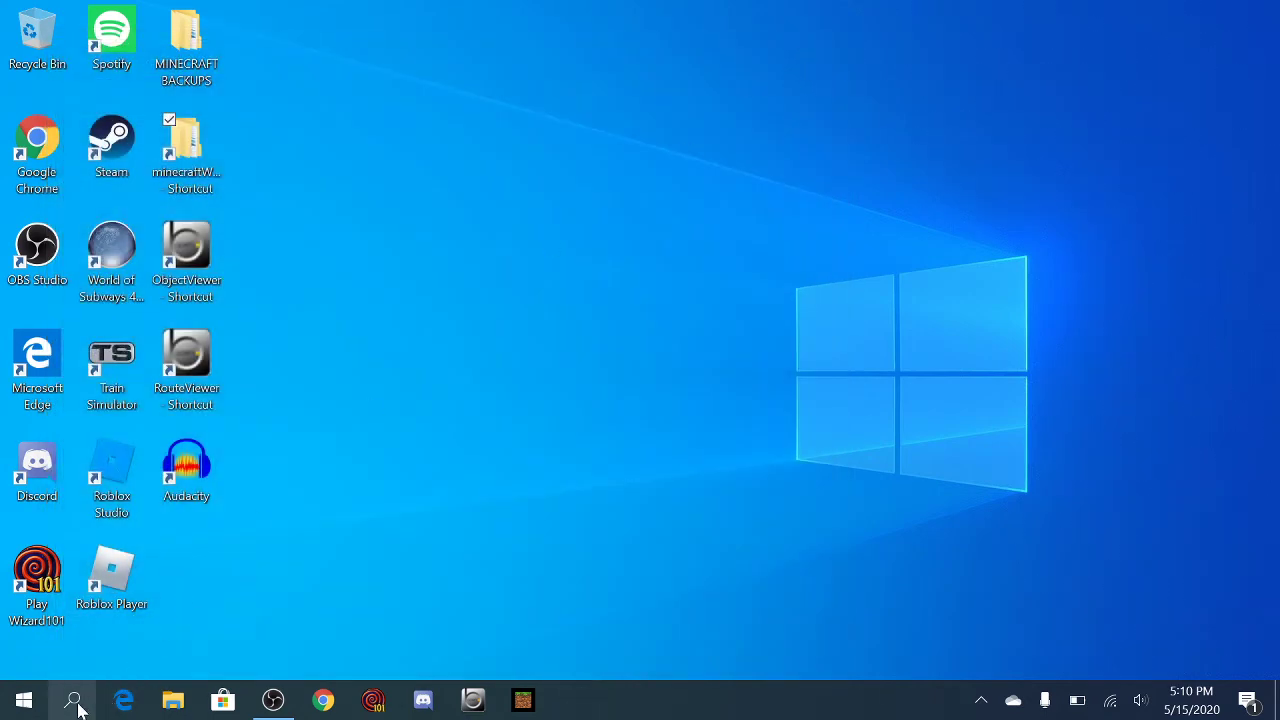
Search Windows for "minecraft" and uninstall the Minecraft app
left_click(72, 700)
type("minecraft")
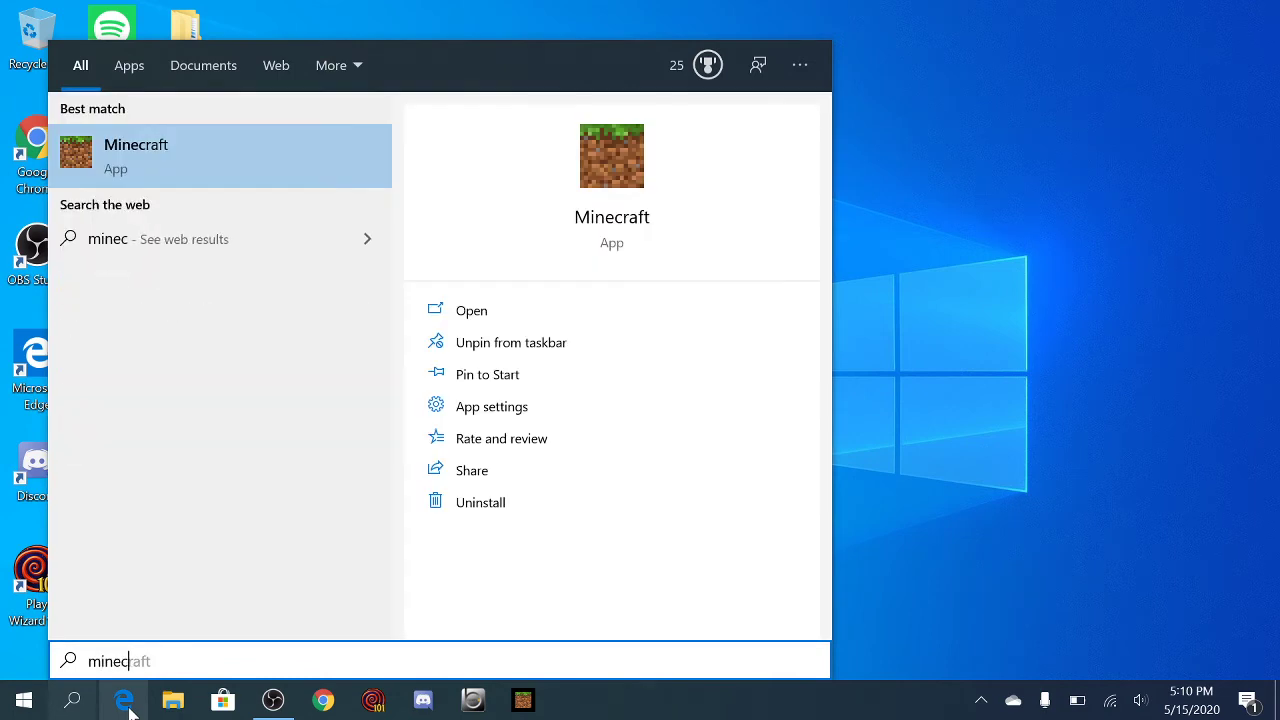
left_click(474, 505)
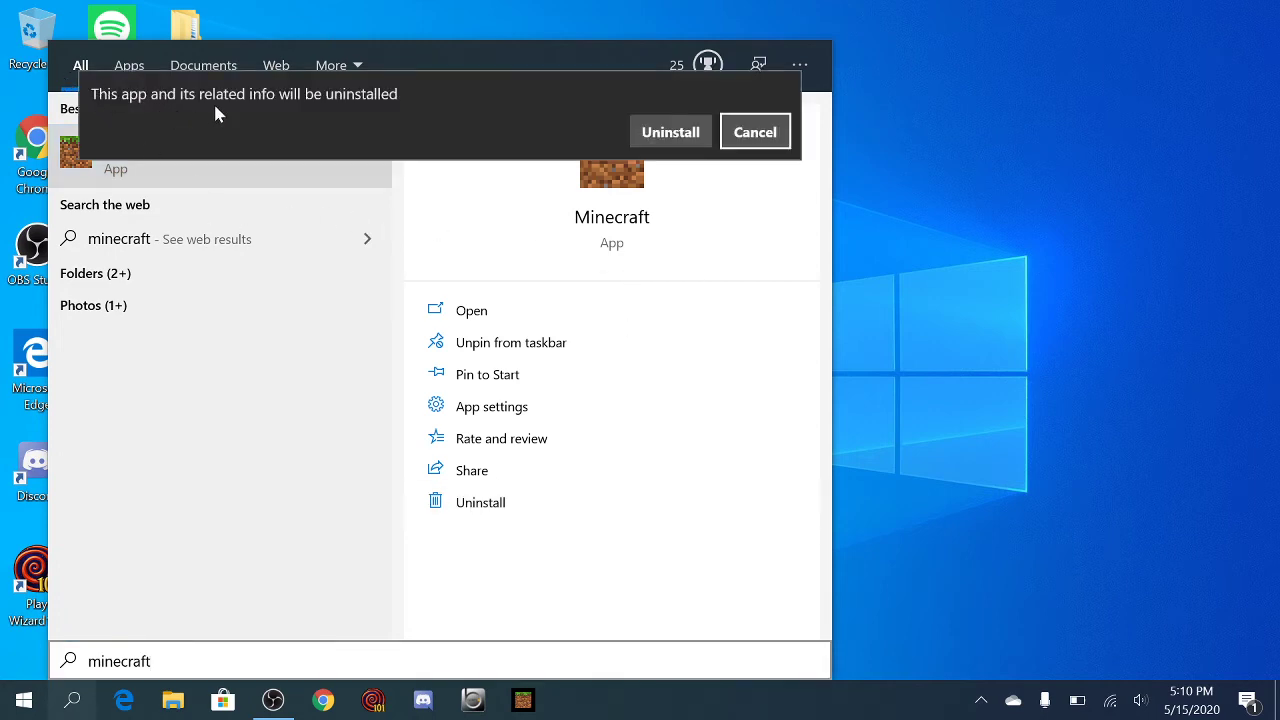
left_click(671, 131)
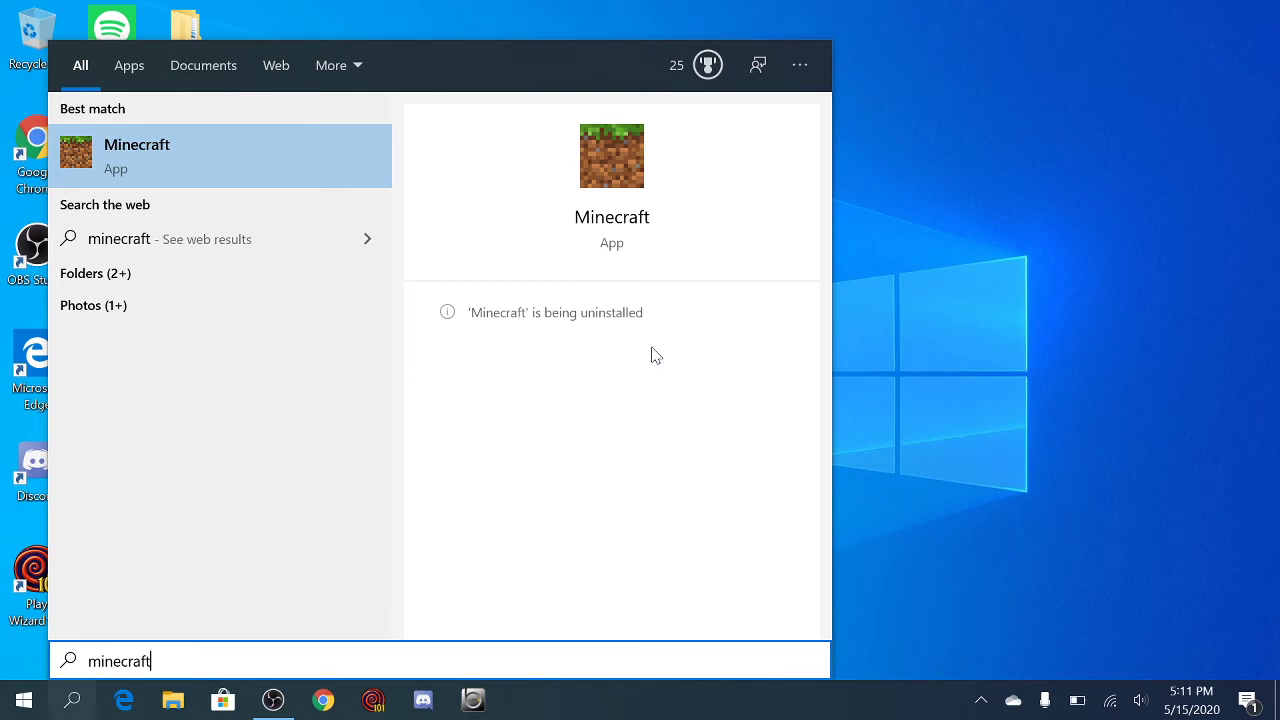
left_click(858, 543)
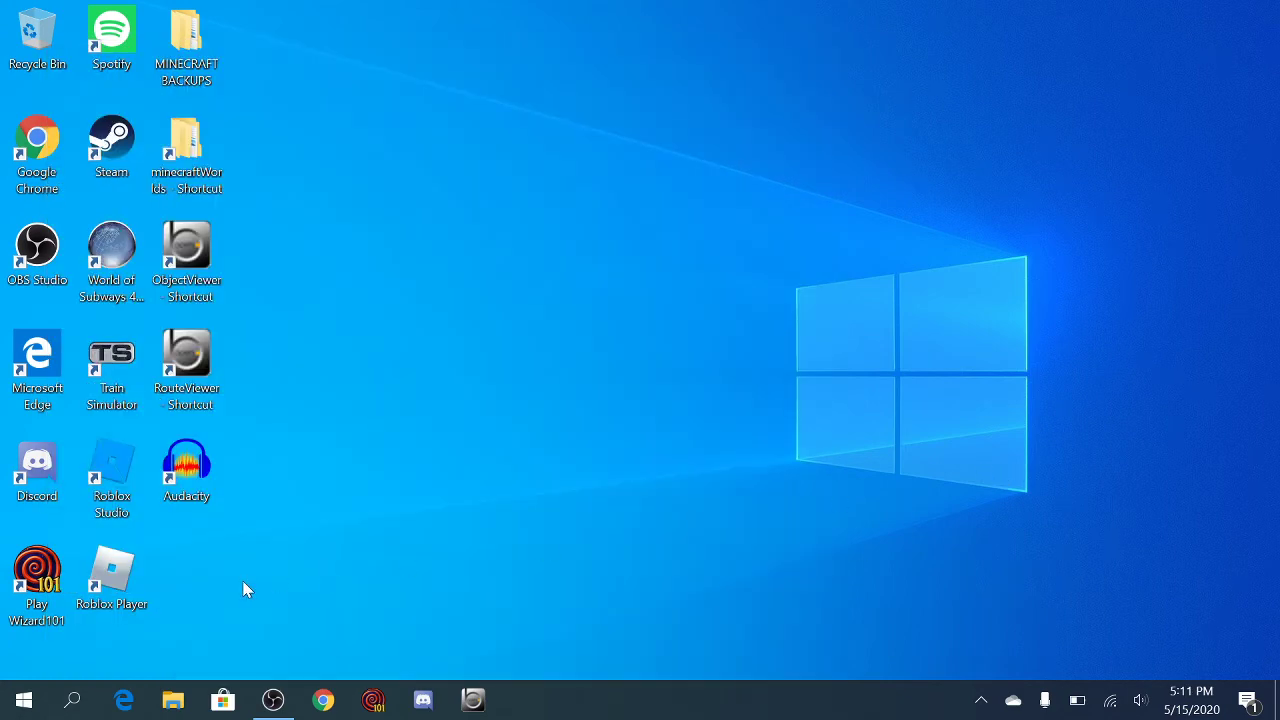
Search Microsoft Store for "Minecraft" and install Minecraft for Windows 10
left_click(225, 700)
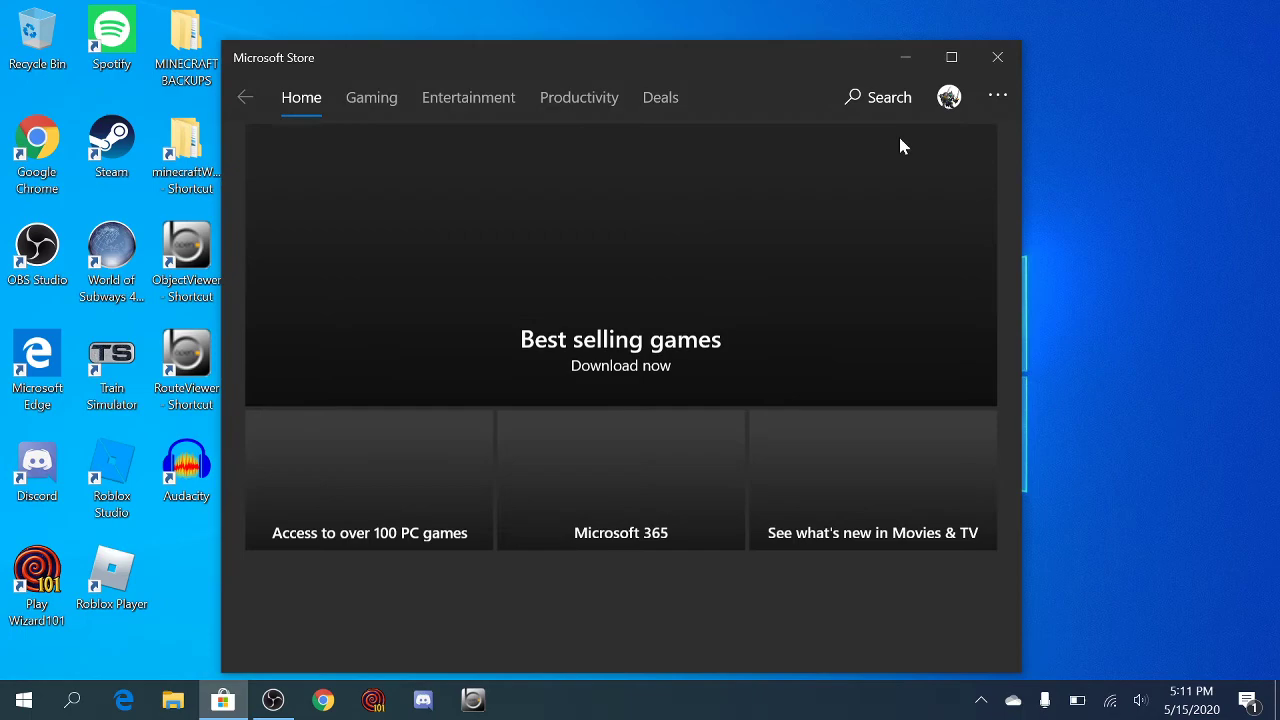
left_click(886, 108)
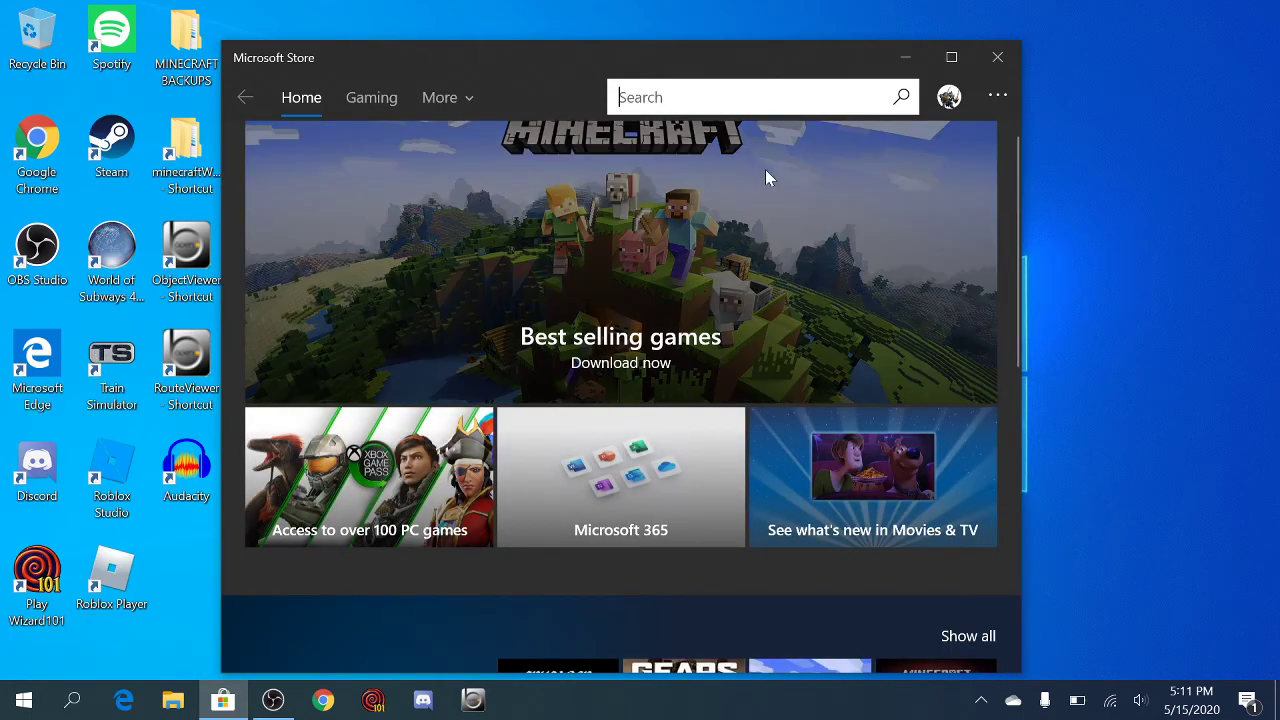
key("Escape")
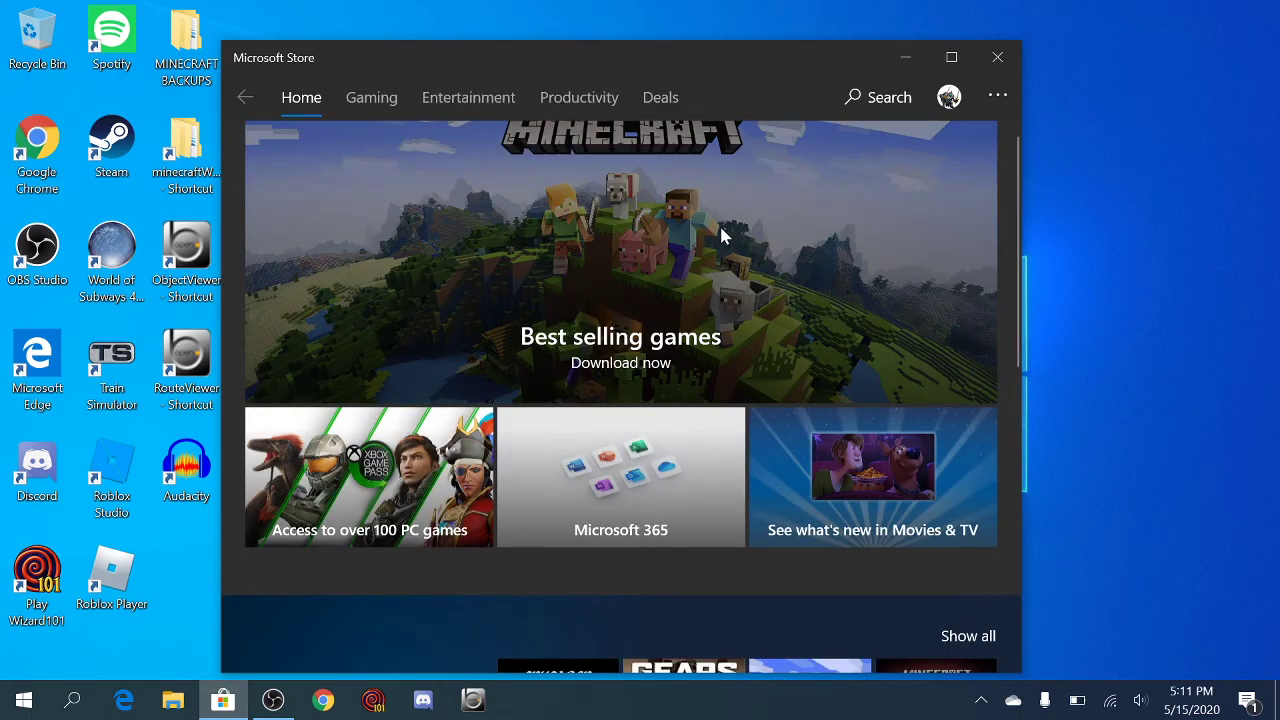
left_click(721, 235)
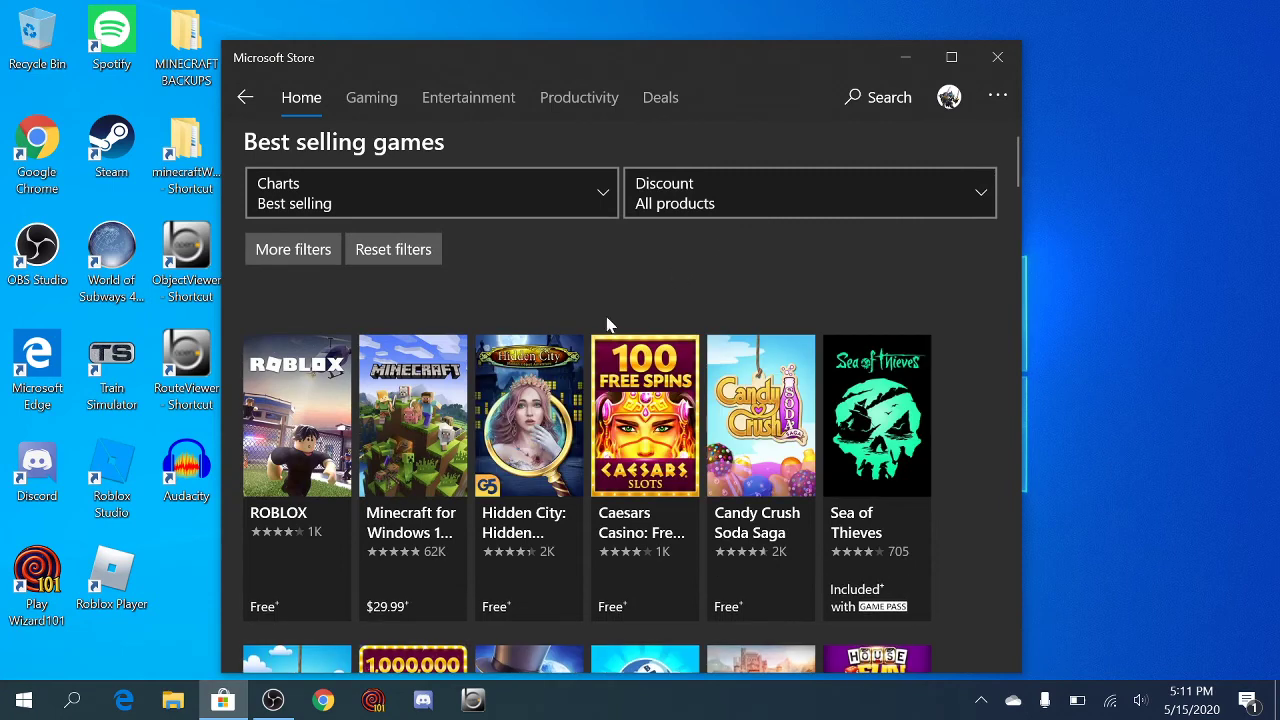
left_click(880, 113)
type("Minecraf")
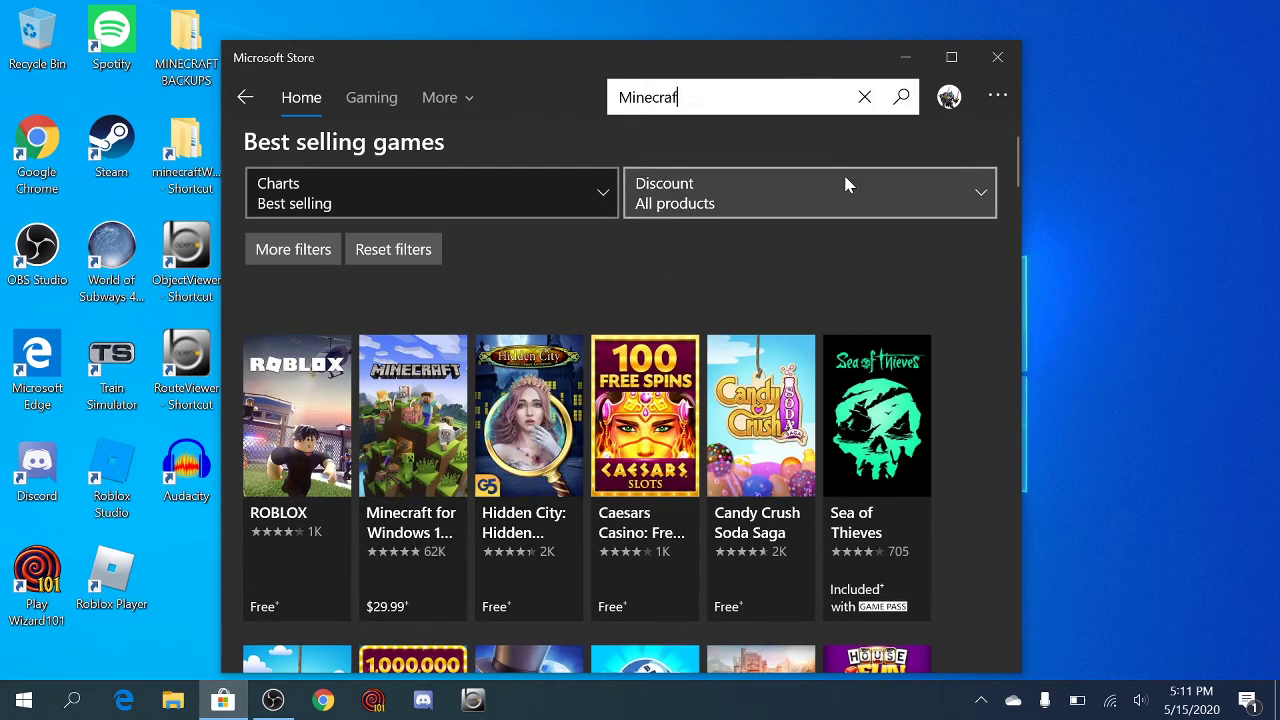
type("t")
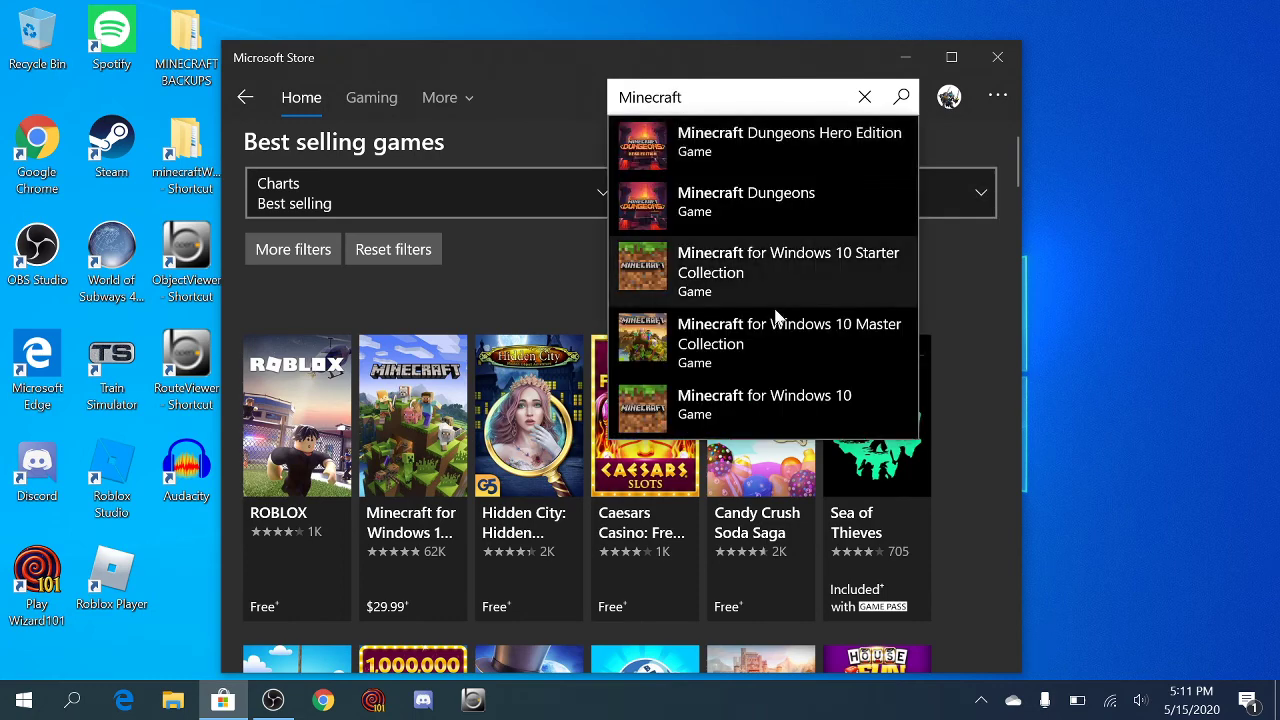
left_click(818, 404)
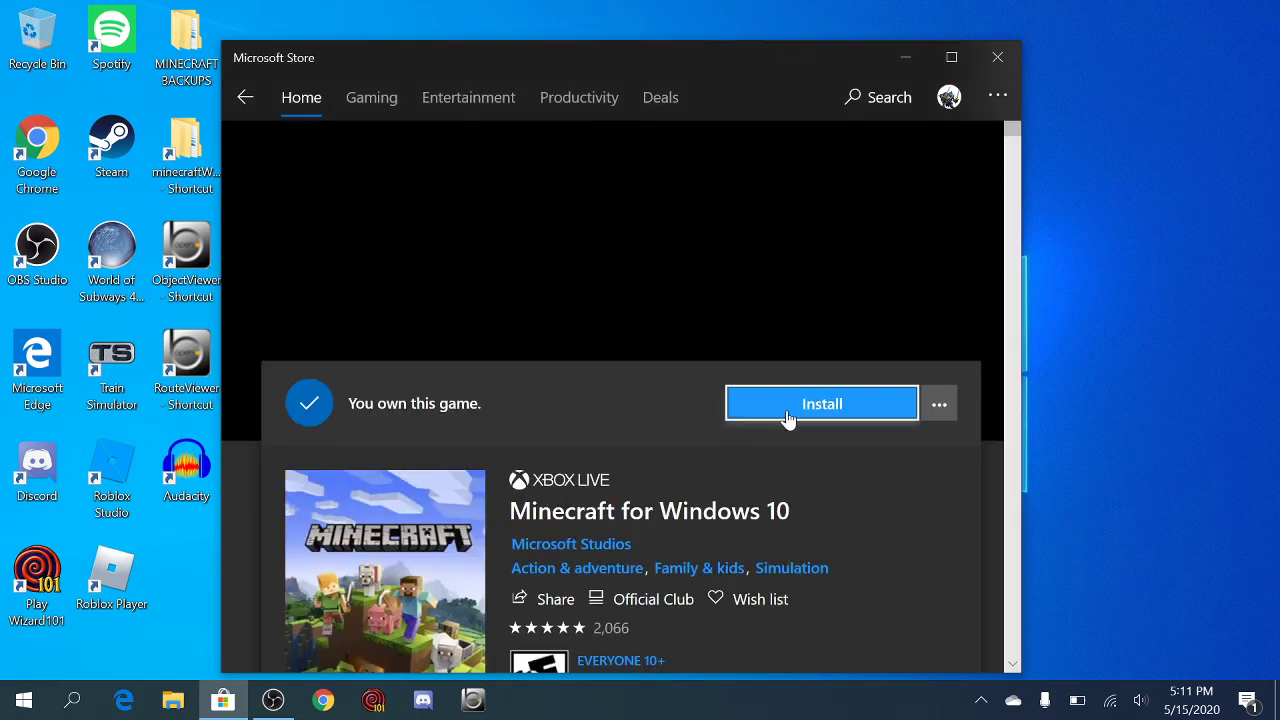
left_click(788, 414)
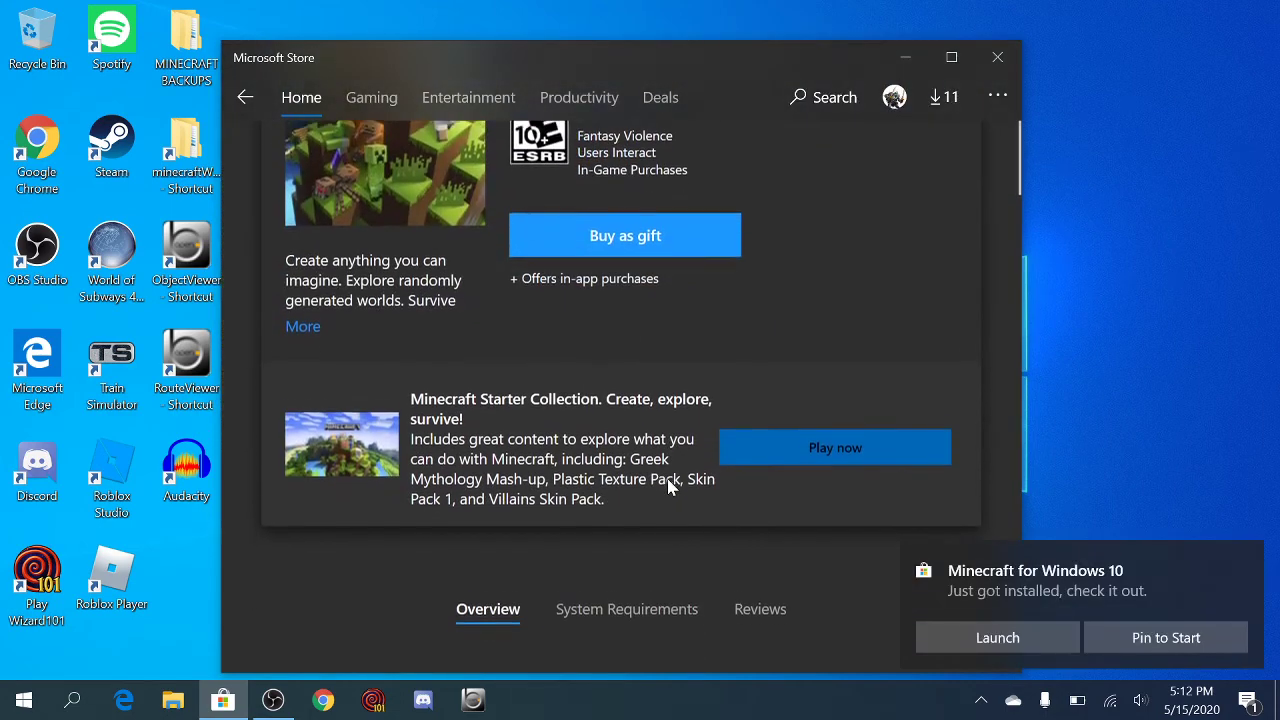
Launch the reinstalled Minecraft in a maximized window and dismiss the Microsoft Account sign-in offer
scroll(671, 486, "up", 5)
left_click(830, 340)
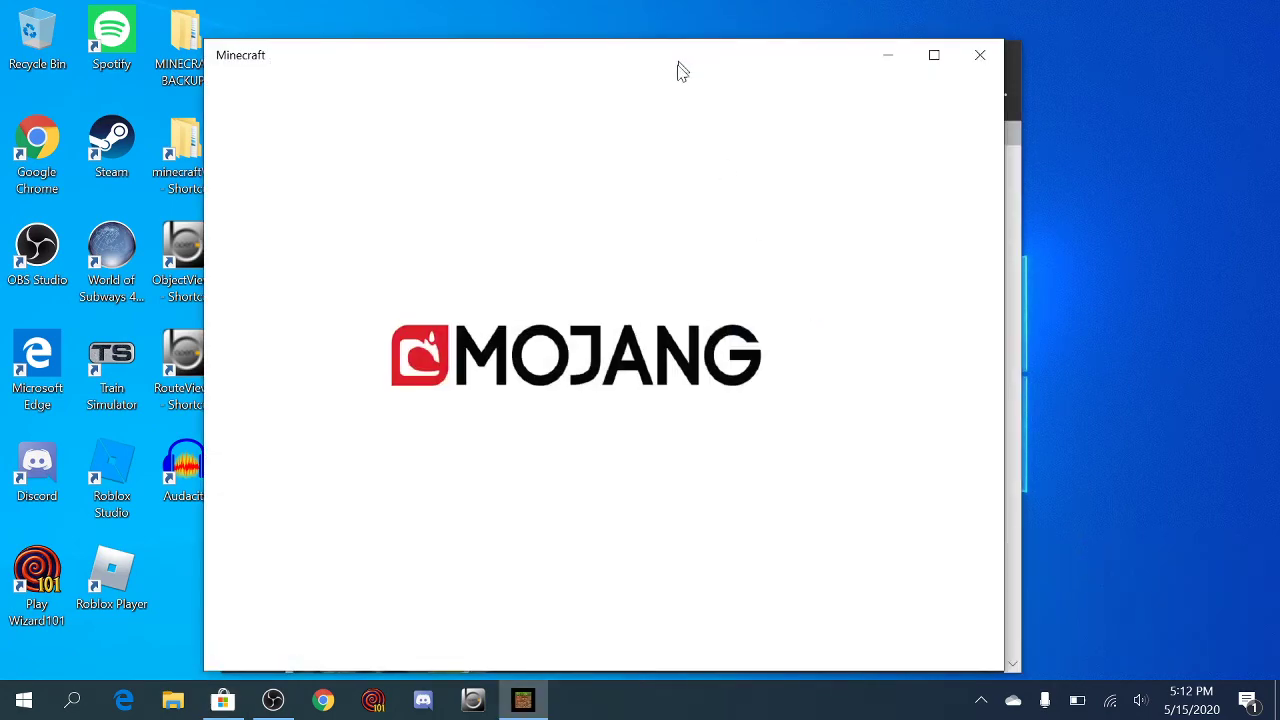
double_click(678, 56)
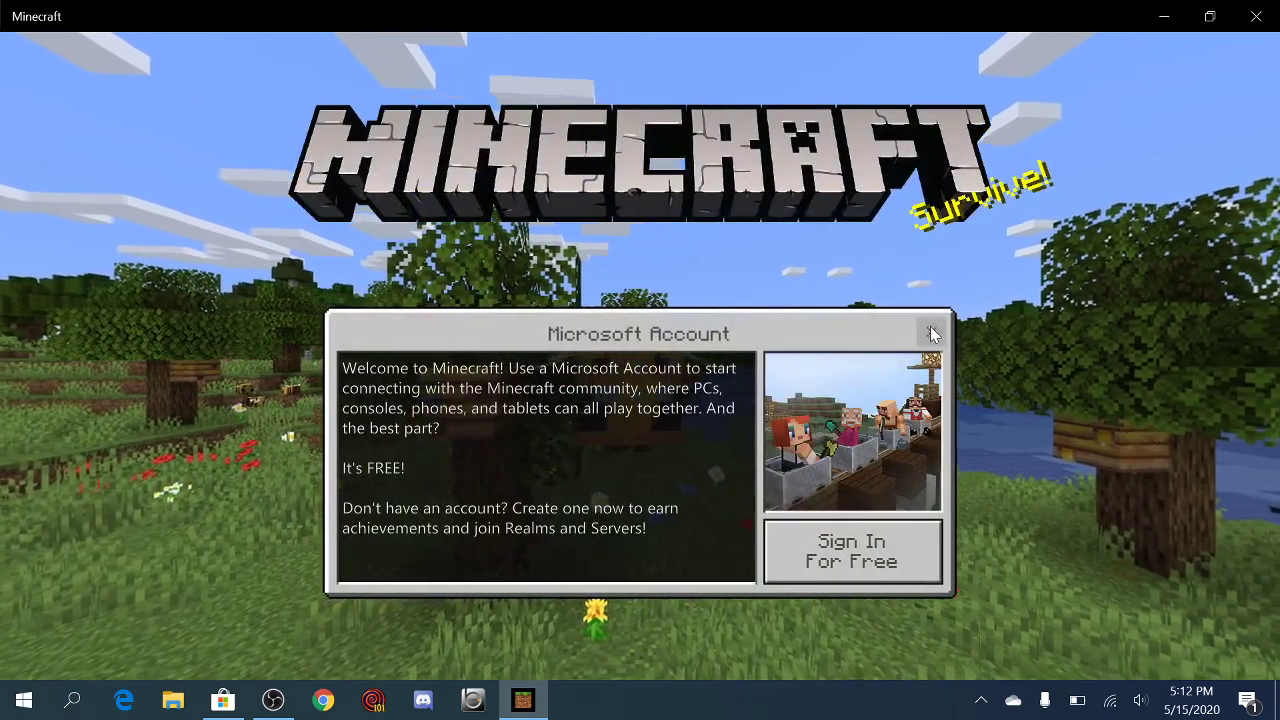
left_click(930, 331)
left_click(678, 630)
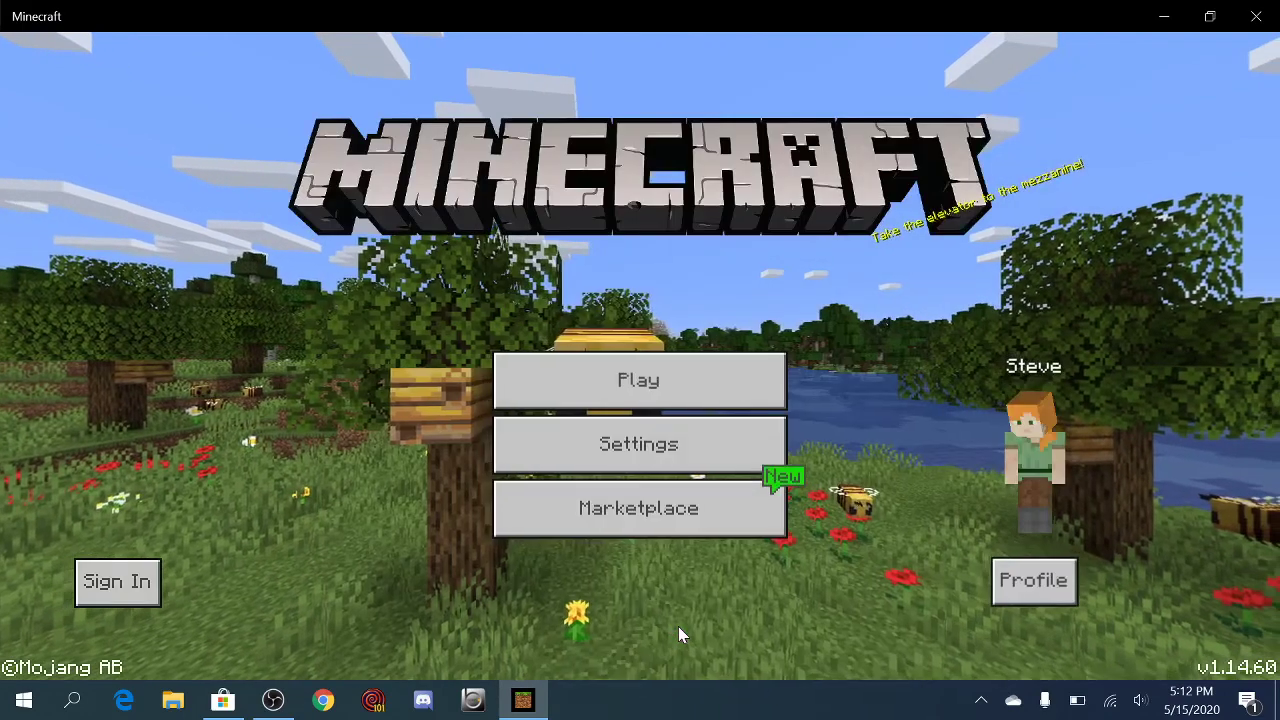